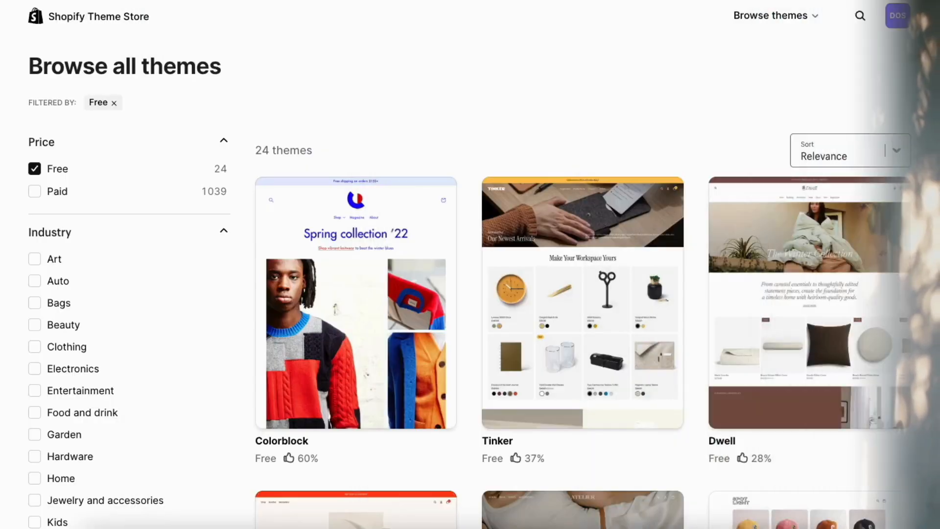
# - Browse the free themes in the Shopify Theme Store and look through the Shopify homepage
pyautogui.scroll(-10, 583, 274)
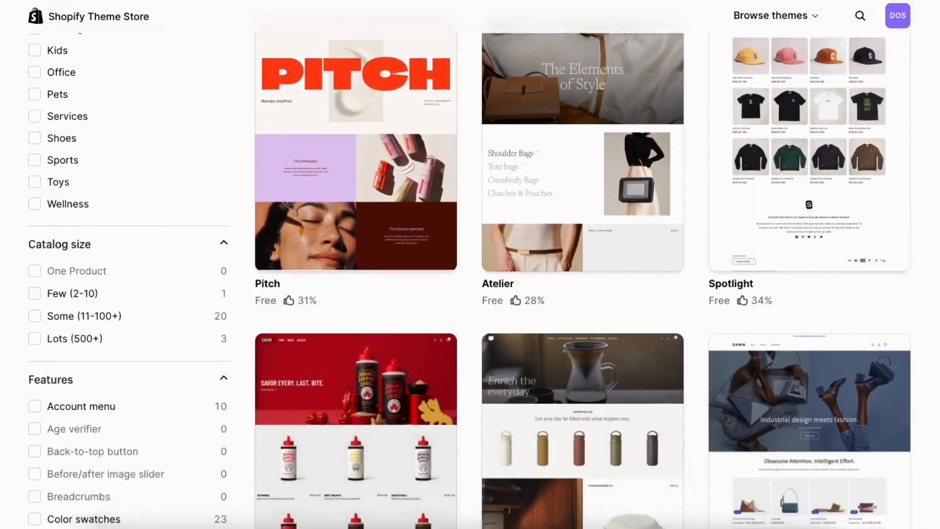
pyautogui.scroll(-10, 583, 274)
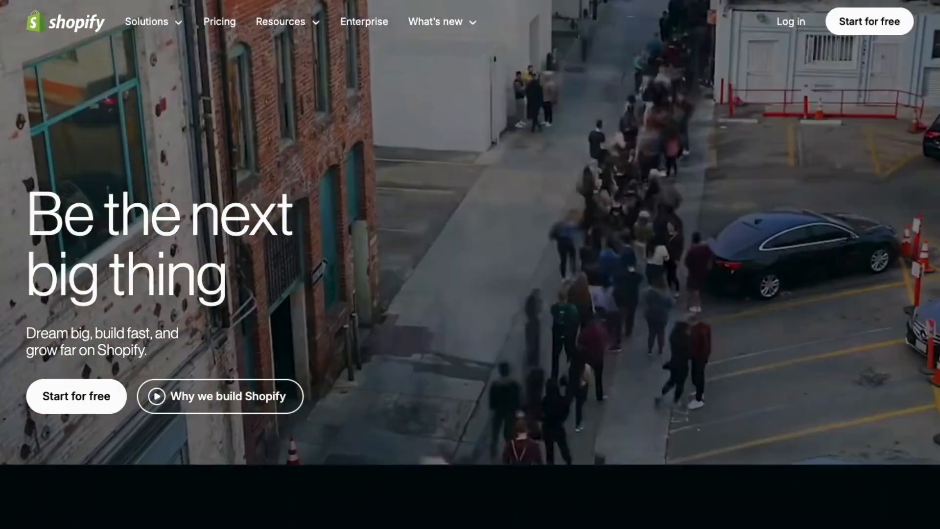
pyautogui.scroll(-8, 470, 264)
pyautogui.scroll(-15, 470, 264)
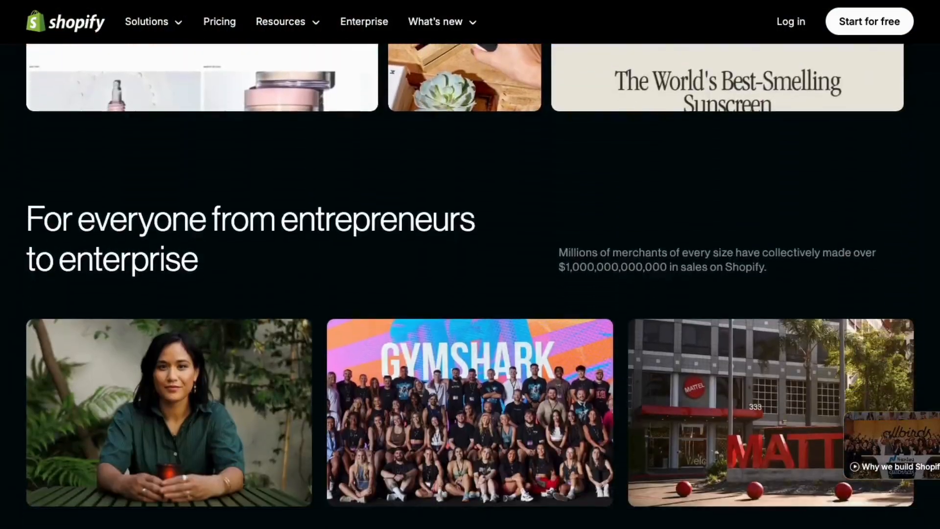
pyautogui.scroll(-15, 470, 264)
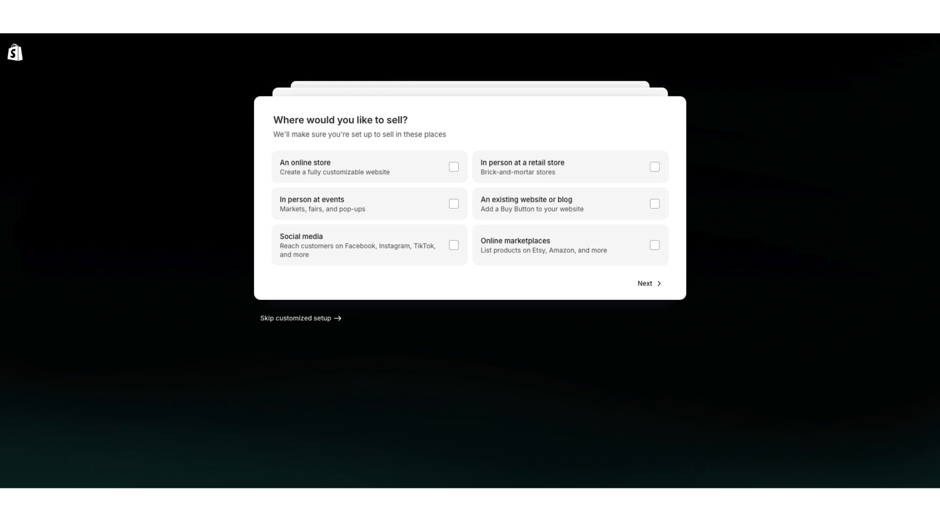
# - Choose an online store as the place to sell and mark the shop as a new business or idea
pyautogui.click(453, 167)
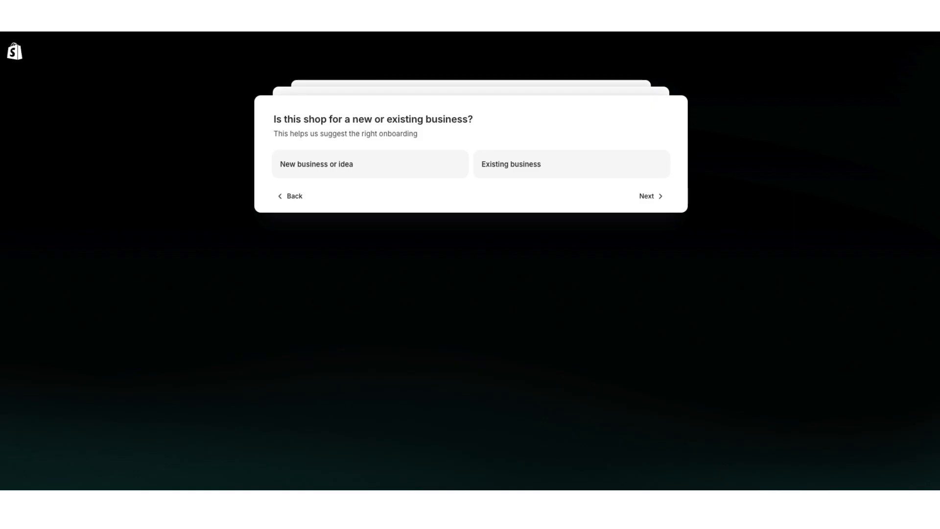
pyautogui.click(370, 164)
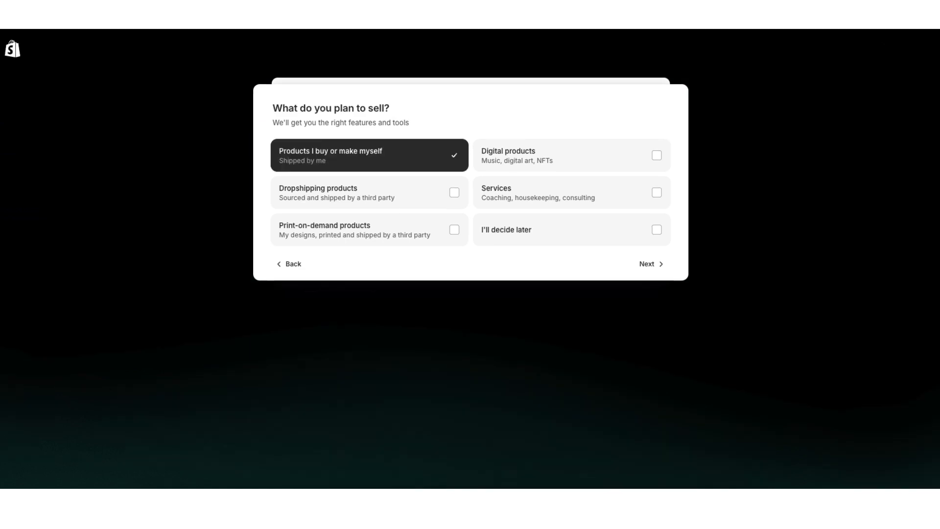
# - Choose Products I buy or make myself as what to sell and name the store Demo Online Store
pyautogui.click(571, 154)
pyautogui.click(369, 194)
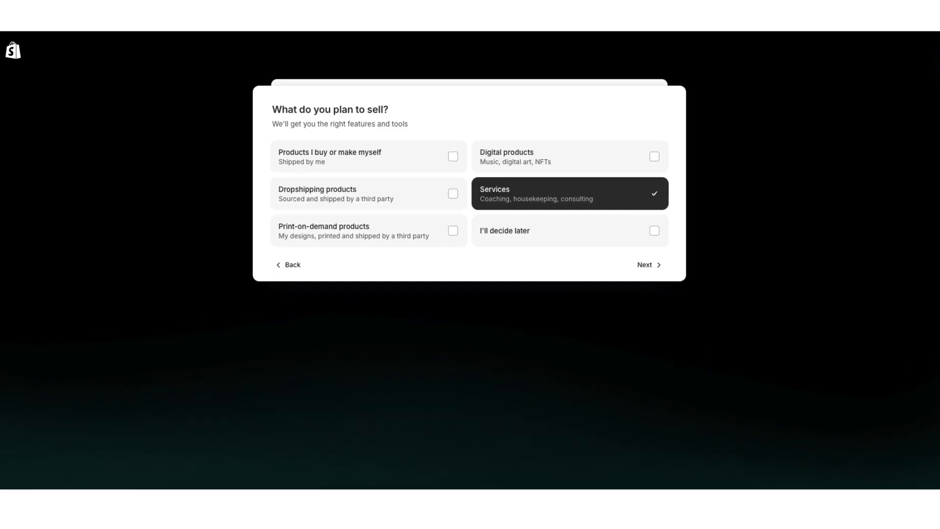
pyautogui.click(369, 230)
pyautogui.click(571, 231)
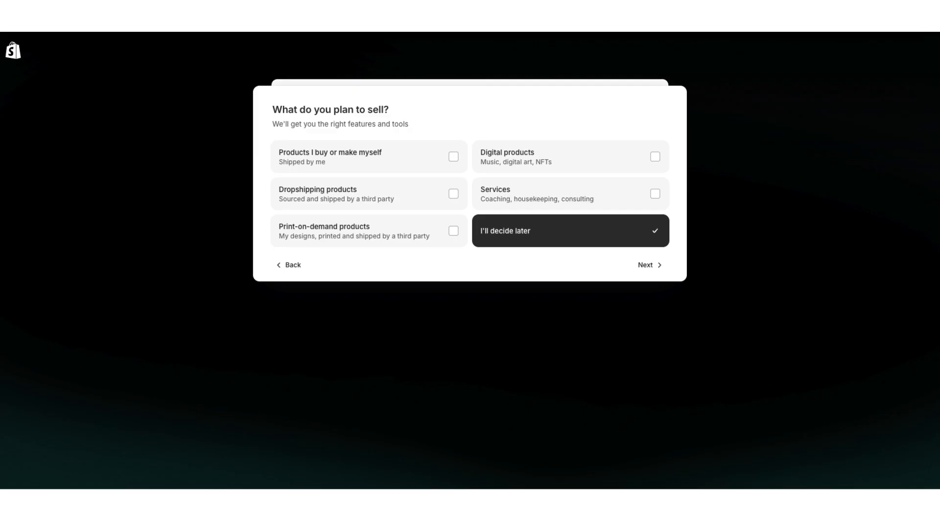
pyautogui.click(369, 156)
pyautogui.click(570, 156)
pyautogui.click(369, 156)
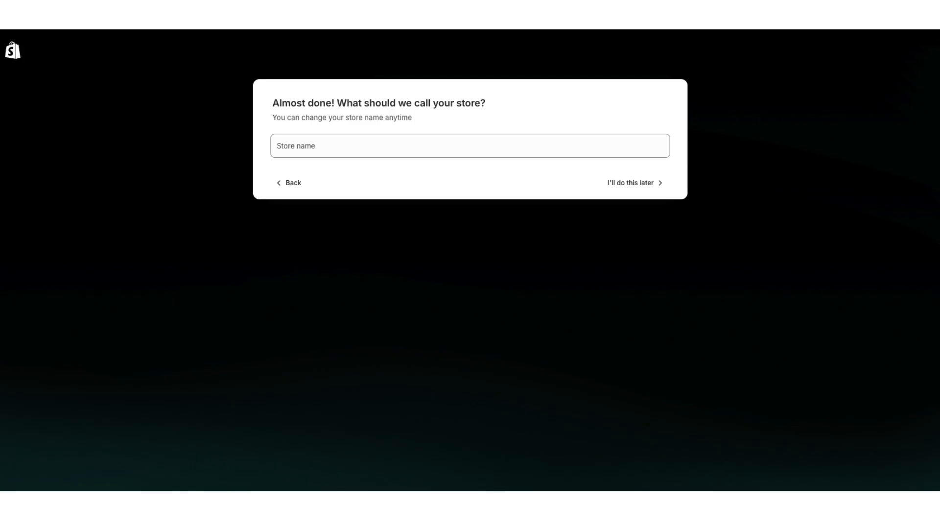
pyautogui.write('Demo Online Store')
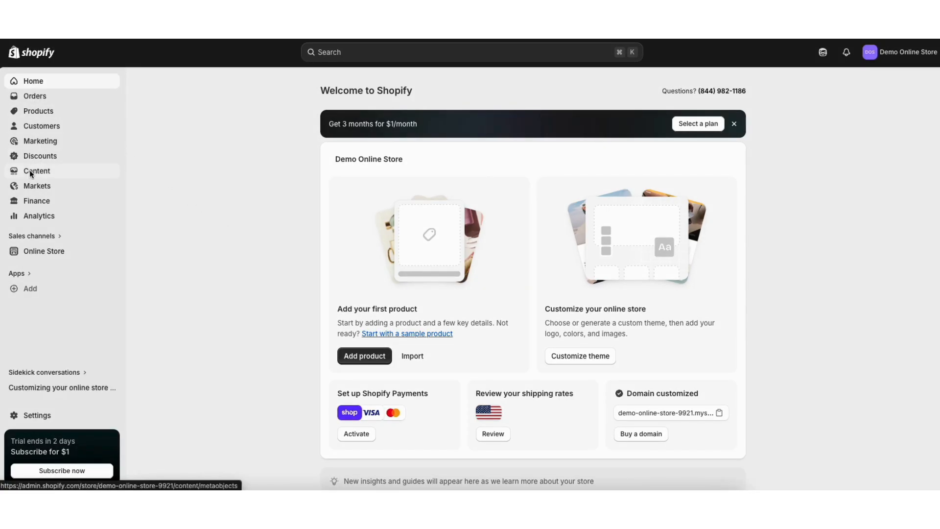
# - Look over the store's Orders page and the blank form for adding a product
pyautogui.click(50, 96)
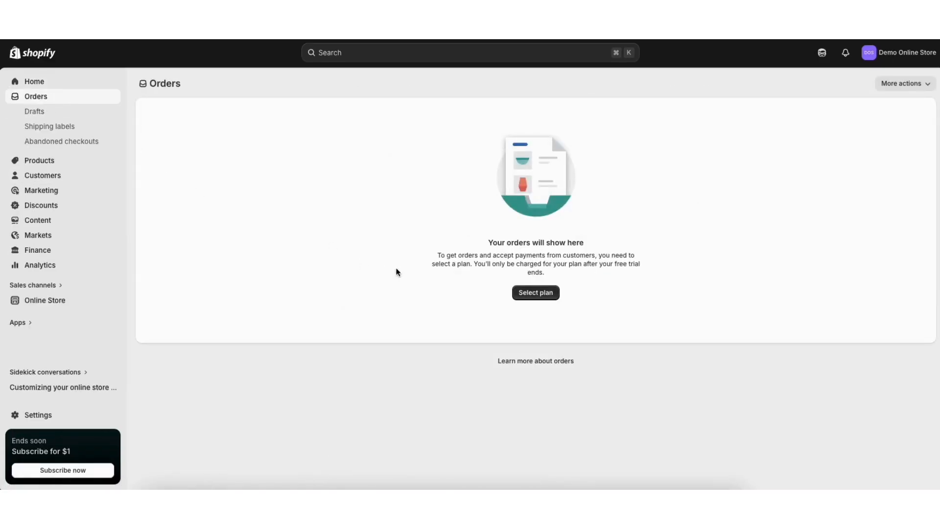
pyautogui.click(61, 162)
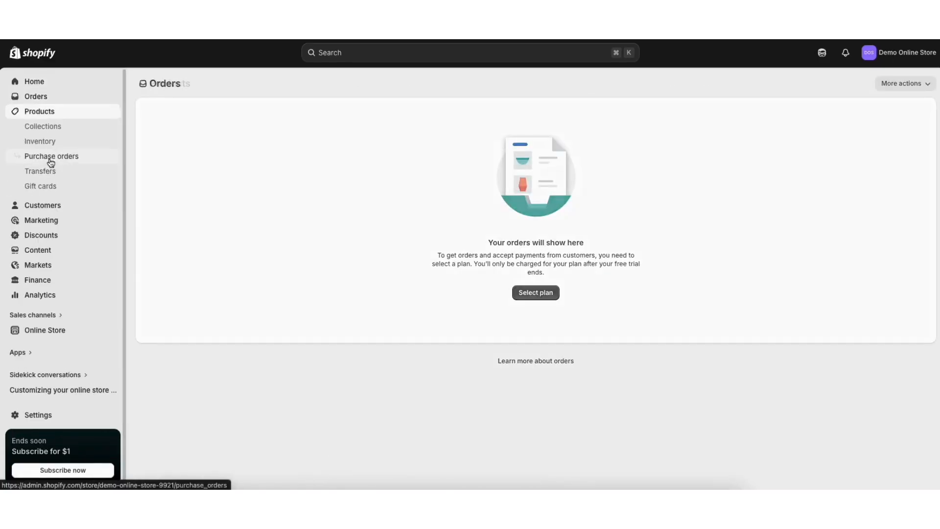
pyautogui.click(276, 210)
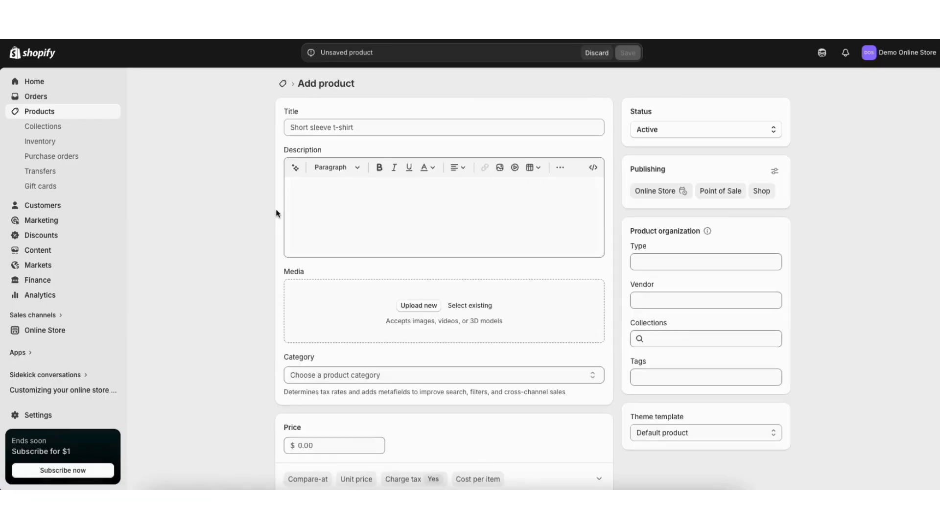
# - Look over the Customers page and the blog posts section of the store's content
pyautogui.click(50, 207)
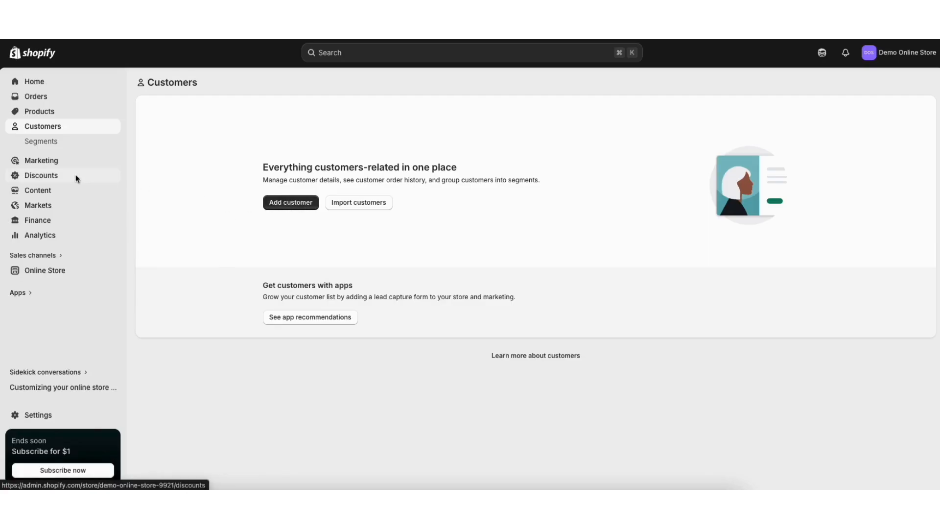
pyautogui.click(45, 190)
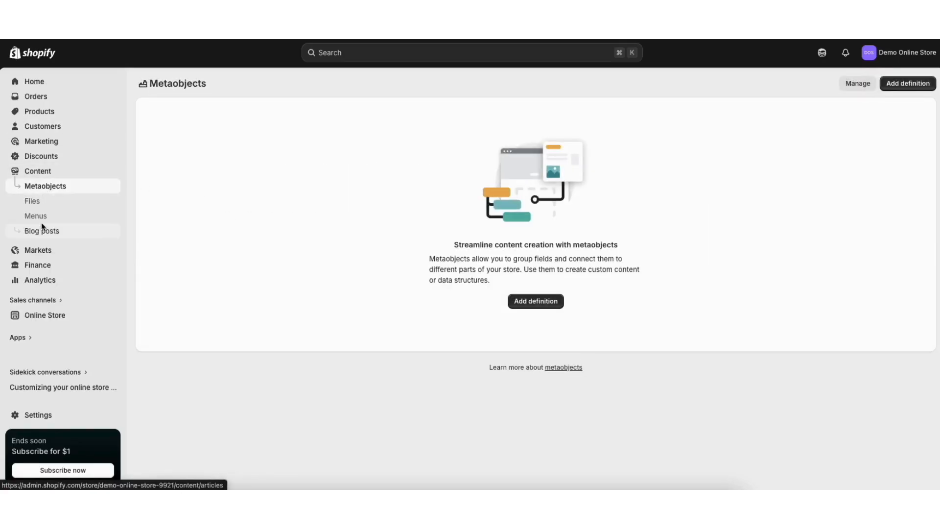
pyautogui.click(64, 232)
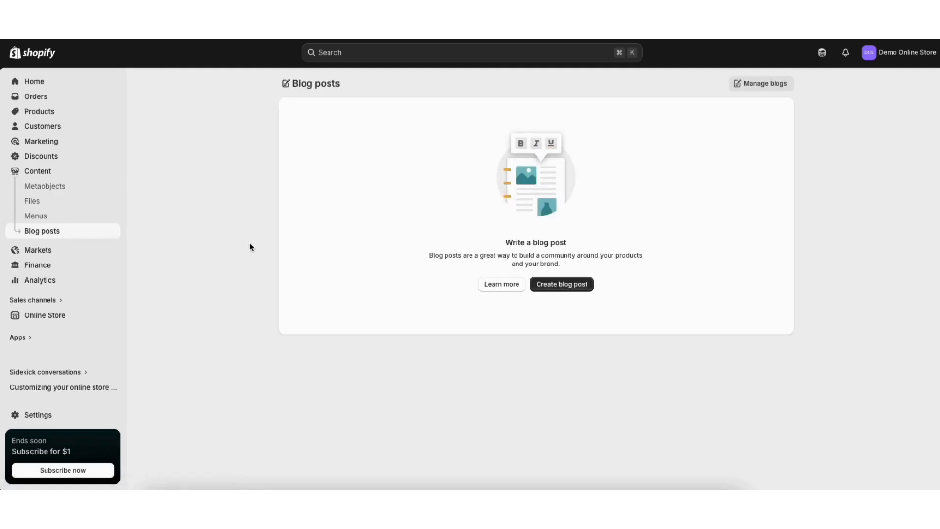
# - Review the Marketing overview and the discount types available when creating a discount, without creating one
pyautogui.click(61, 140)
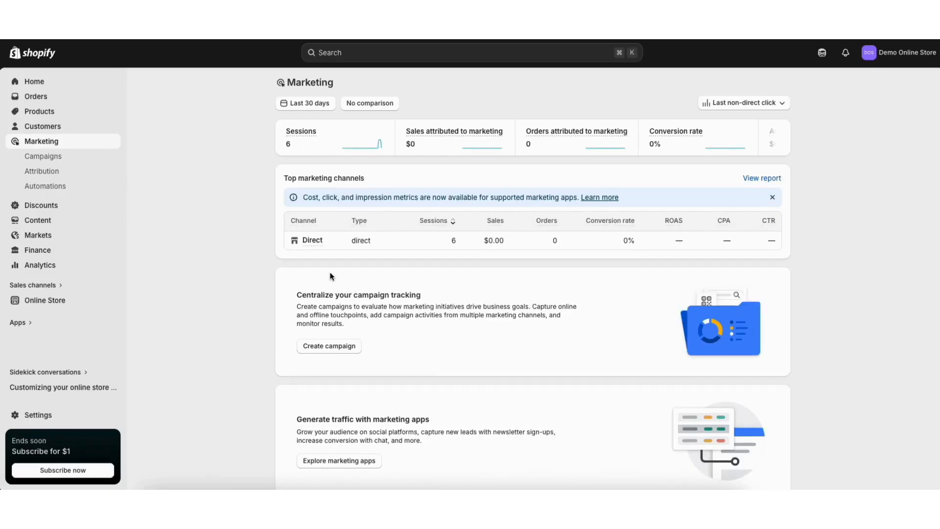
pyautogui.click(56, 205)
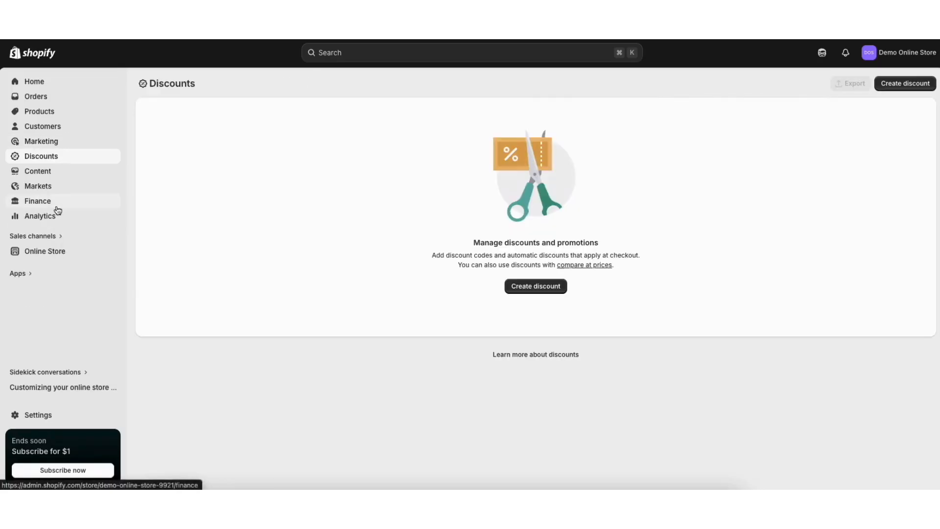
pyautogui.click(518, 288)
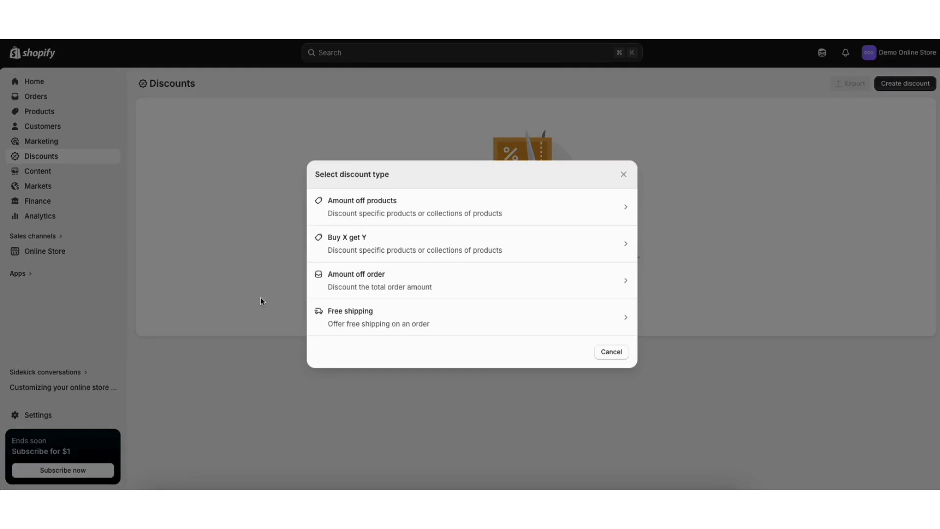
pyautogui.click(607, 352)
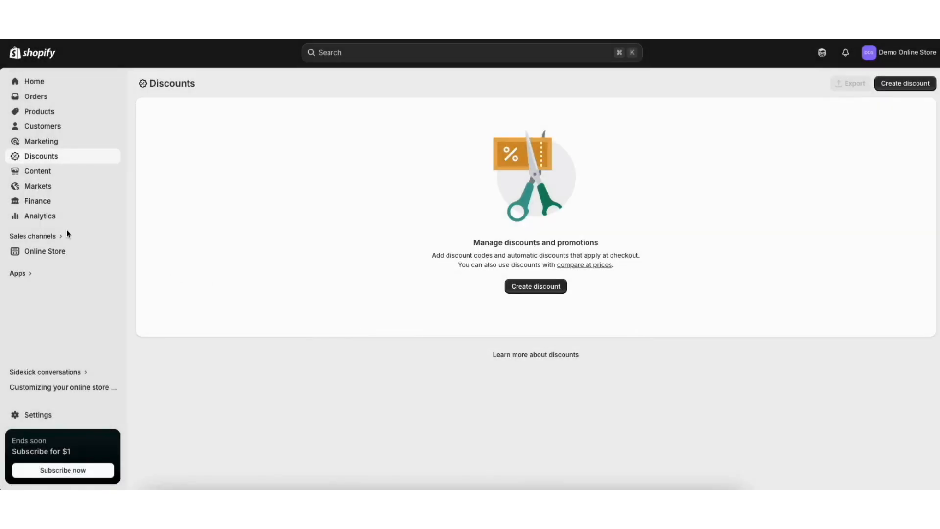
# - Examine the Analytics dashboard's sales and session reports and the store's General settings
pyautogui.click(47, 215)
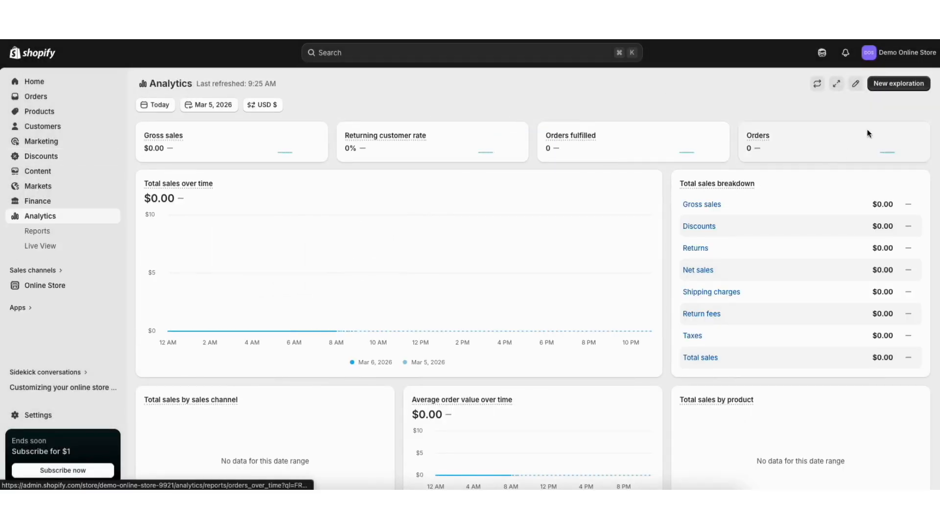
pyautogui.scroll(-8, 934, 130)
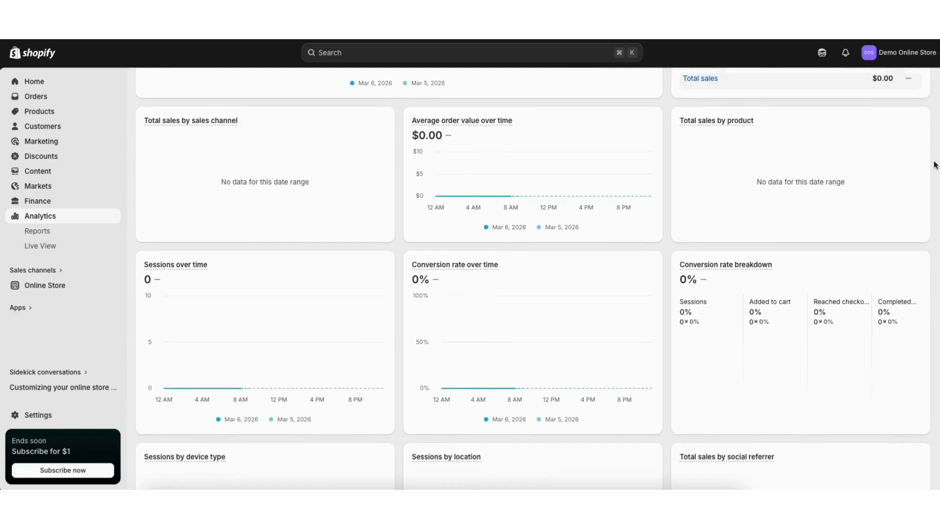
pyautogui.moveTo(936, 191); pyautogui.dragTo(939, 96)
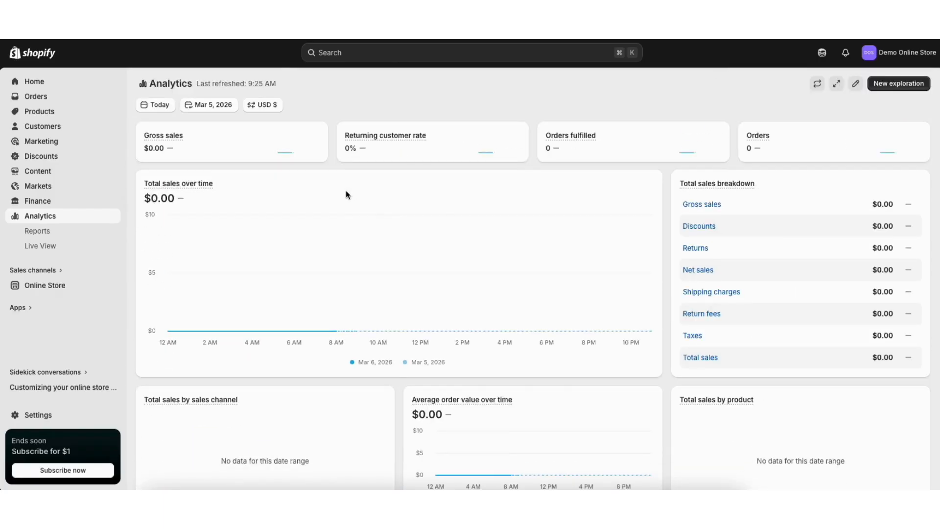
pyautogui.click(40, 415)
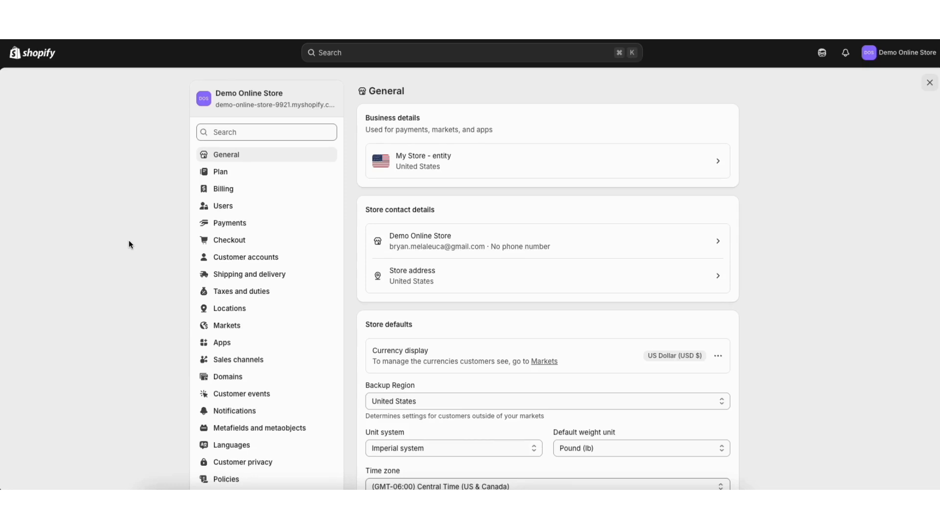
pyautogui.click(930, 83)
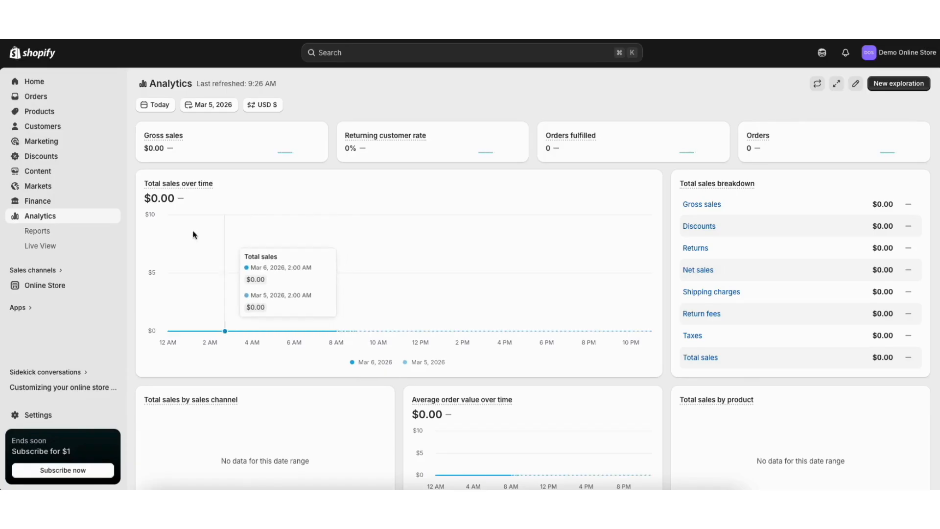
# - Start a new product and title it Premium Everyday Backpack
pyautogui.click(47, 112)
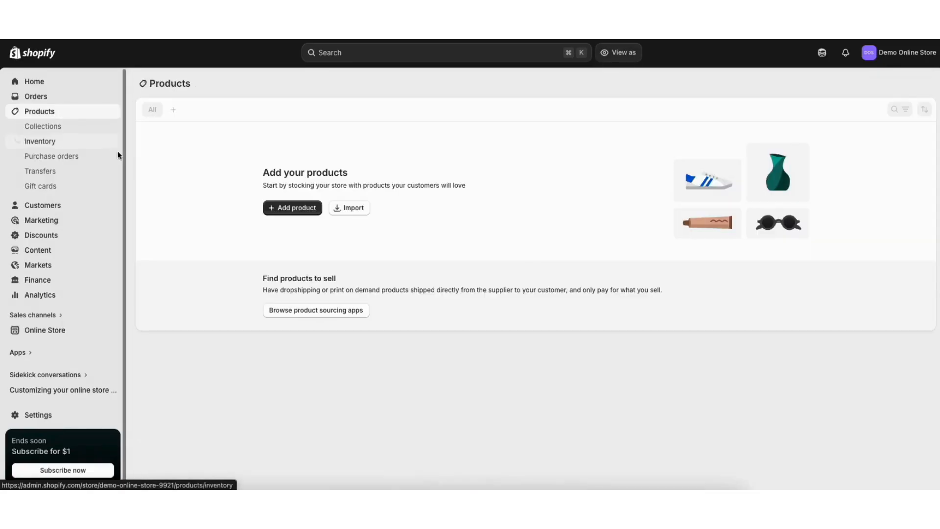
pyautogui.click(289, 210)
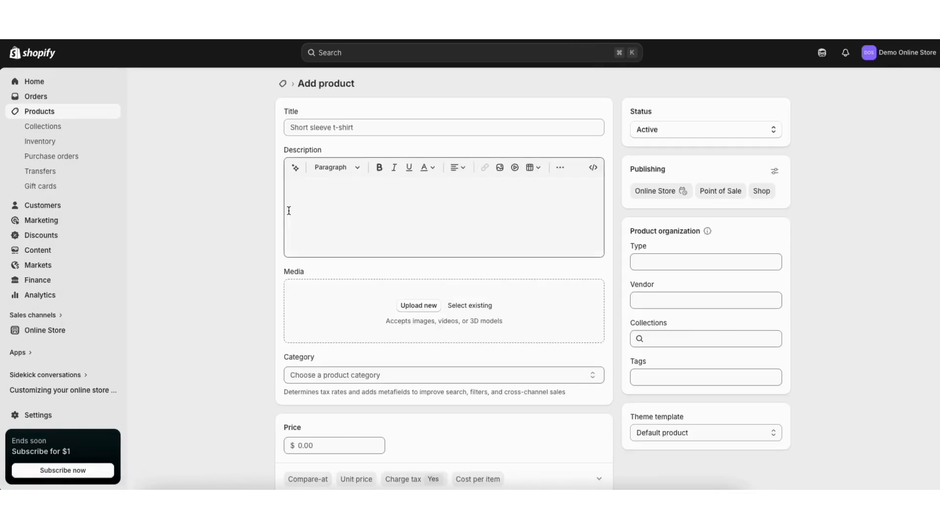
pyautogui.click(343, 128)
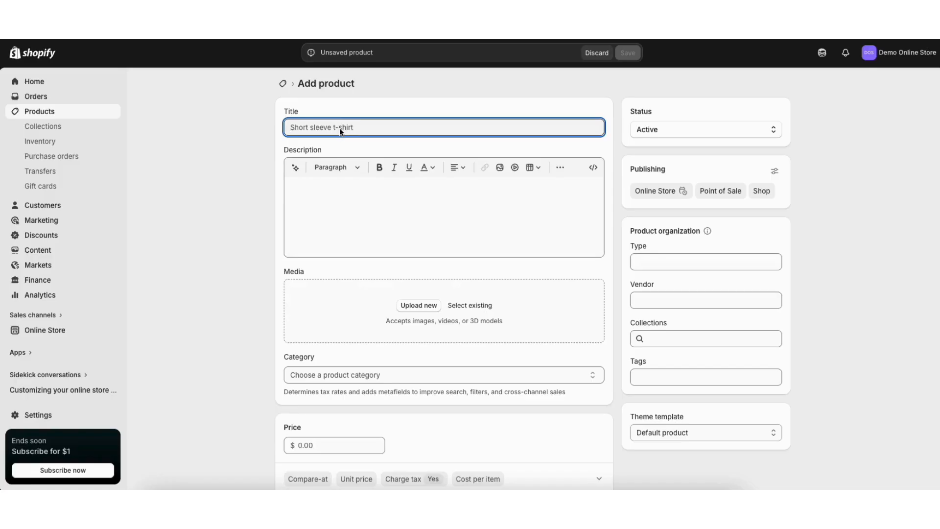
pyautogui.write('Premium Everyday Backpack')
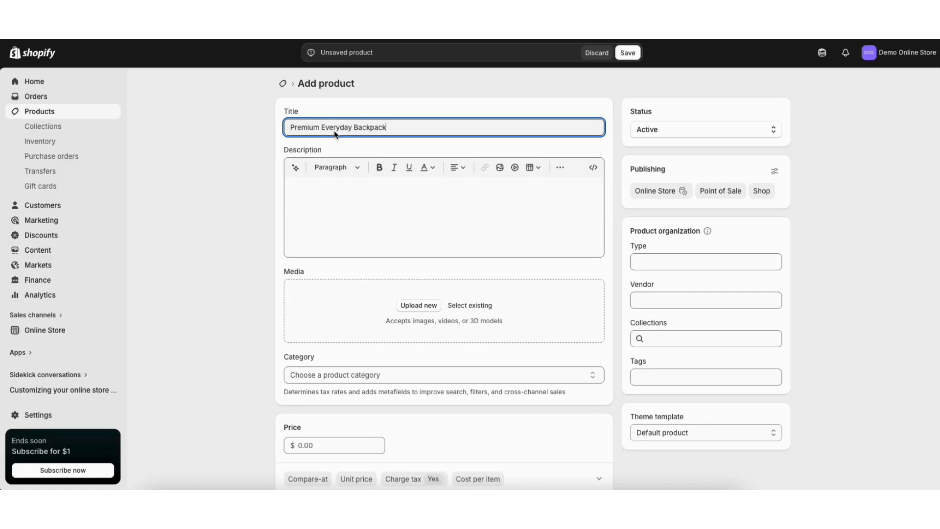
# - Fill in the product description beginning "Stay organized and carry your essentials in style", including the Features list and closing paragraph
pyautogui.click(314, 191)
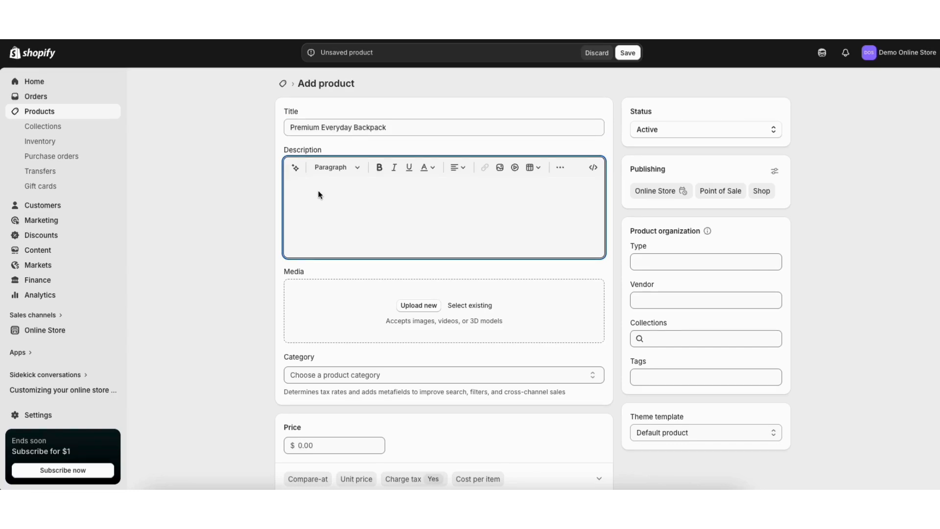
pyautogui.write("Stay organized and carry your essentials in style with the Premium Everyday Backpack. Designed for durability and comfort, this backpack is perfect for work, school, travel, or daily use. Made with high-quality materials and a modern design, it provides plenty of space for your laptop, books, and everyday essentials while keeping everything secure and easy to access. Features: • Durable and lightweight design • Spacious main compartment for daily essentials • Padded sleeve for laptops and tablets • Adjustable shoulder straps for comfort • Sleek, modern look for everyday use Whether you're commuting, traveling, or heading to class, the Premium Everyday Backpack is built to keep up with your day.")
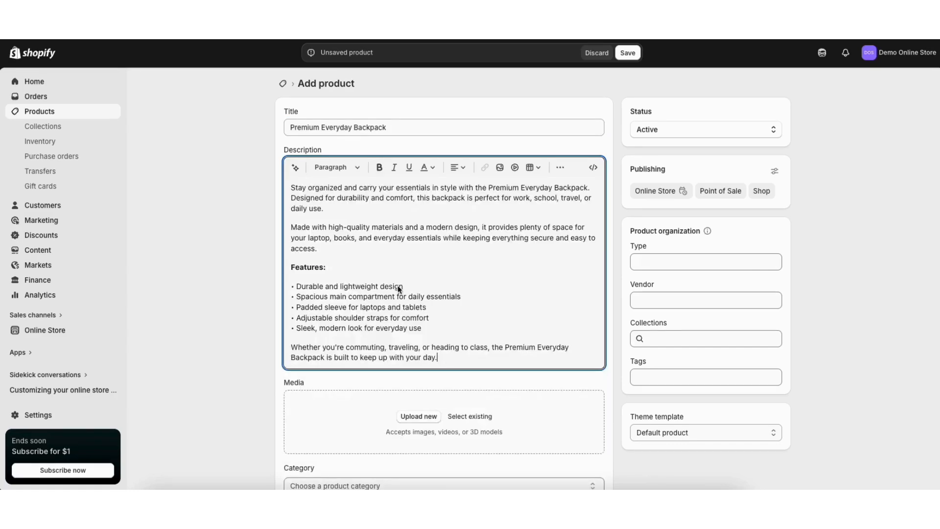
pyautogui.click(383, 208)
# - Upload the black backpack image 6062728a-8ab0-45ae-aa4b-6da342f543ec.png from Downloads for the product's media
pyautogui.scroll(-3, 898, 231)
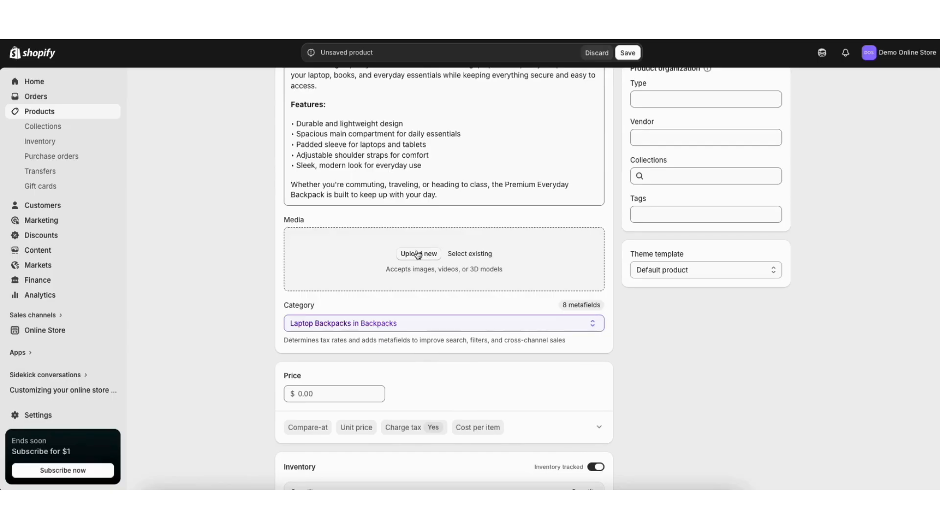
pyautogui.click(417, 253)
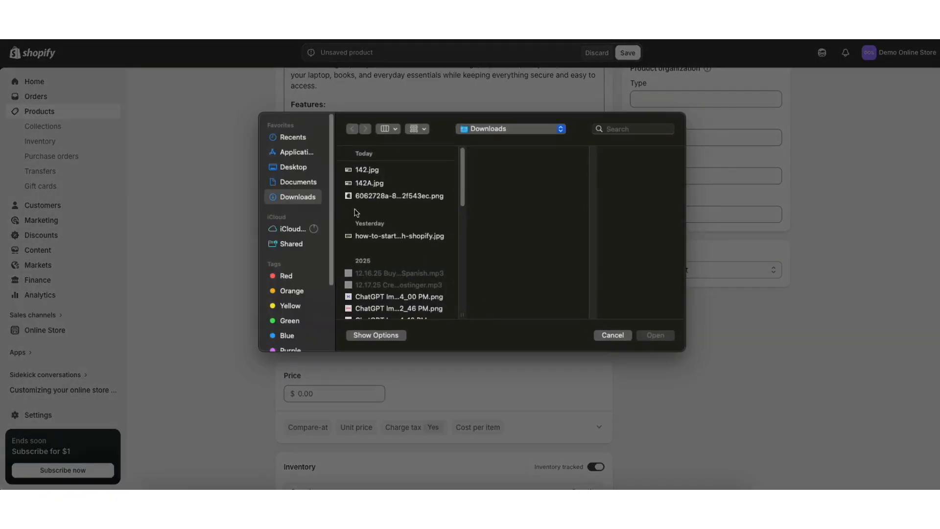
pyautogui.click(367, 196)
pyautogui.click(649, 335)
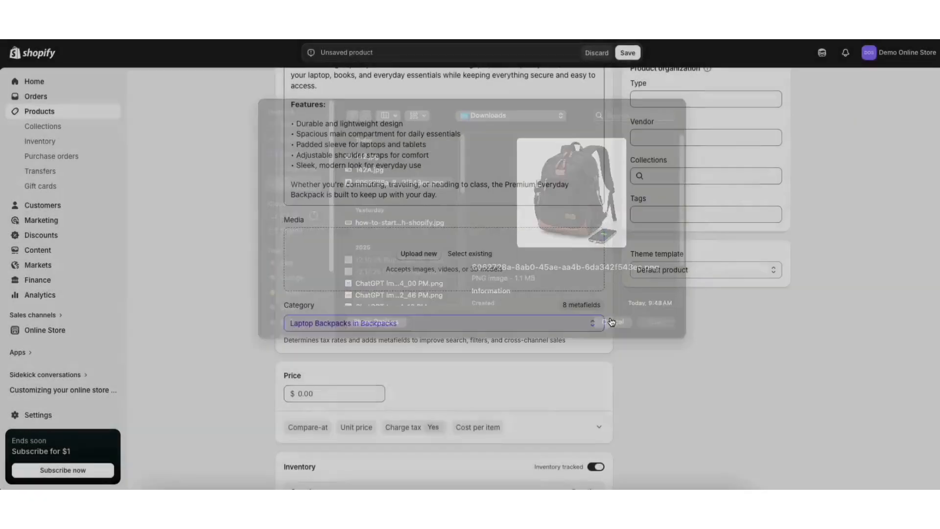
pyautogui.click(416, 251)
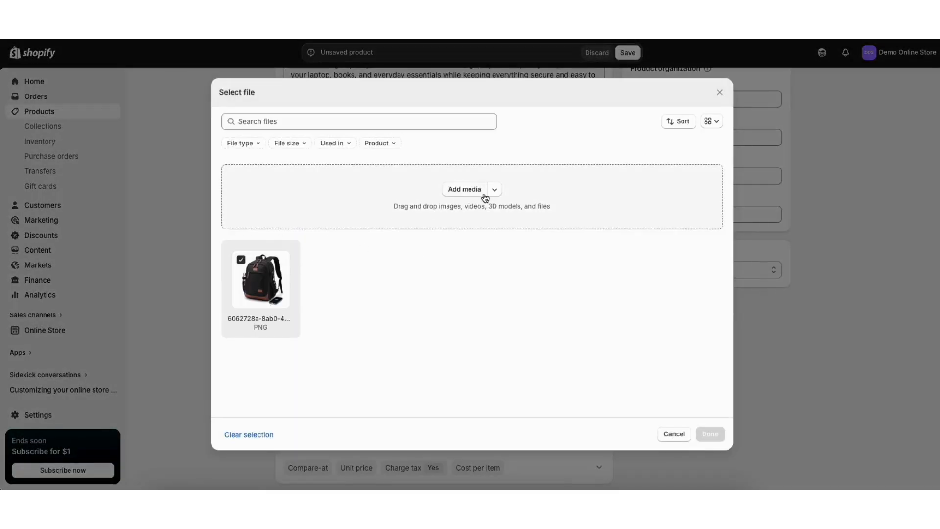
# - Upload the dark gray backpack PNG starting with 2322a698 and add both backpack images to the product's media
pyautogui.click(463, 190)
pyautogui.click(384, 205)
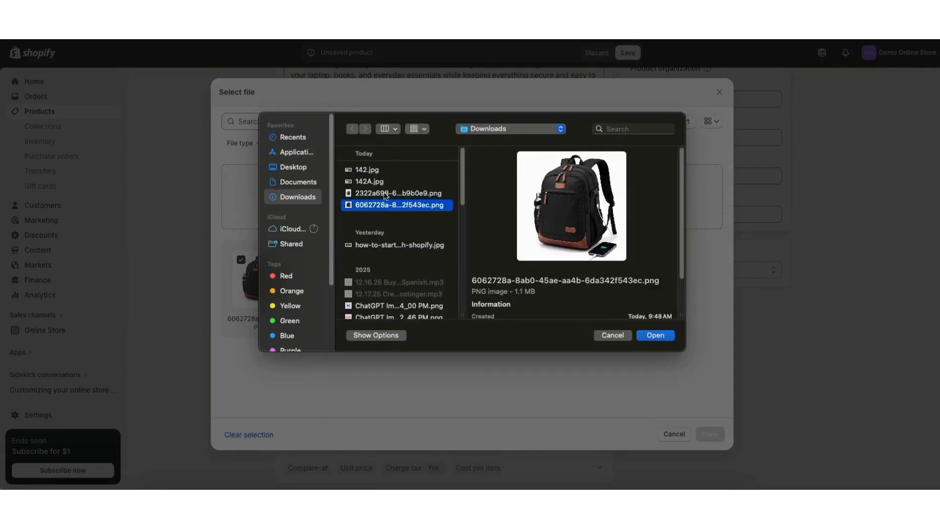
pyautogui.click(385, 193)
pyautogui.click(655, 335)
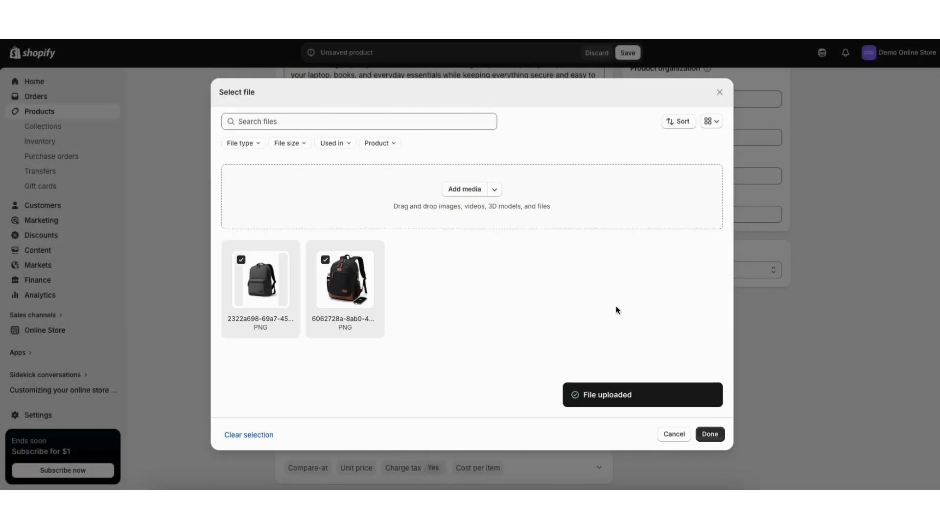
pyautogui.click(710, 435)
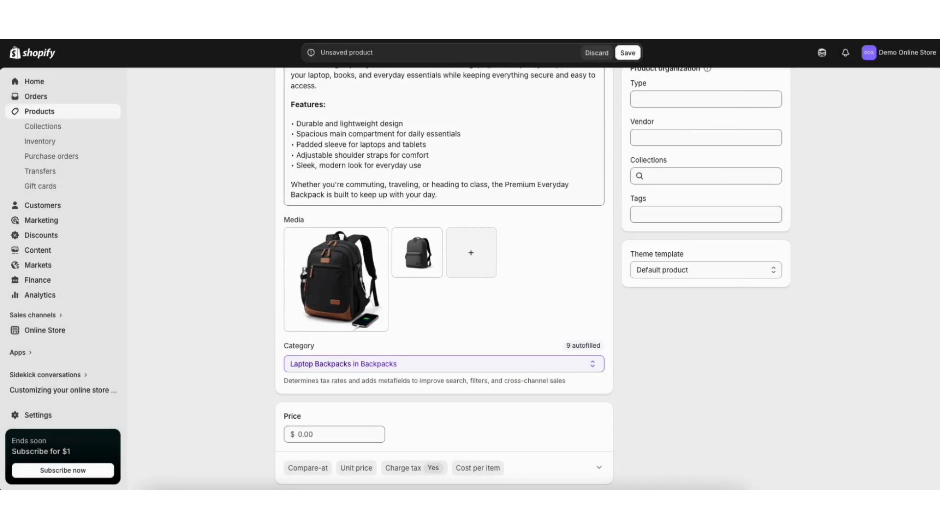
# - Set the product's price to $50.00 and its compare-at price to $60.00
pyautogui.scroll(-4, 935, 235)
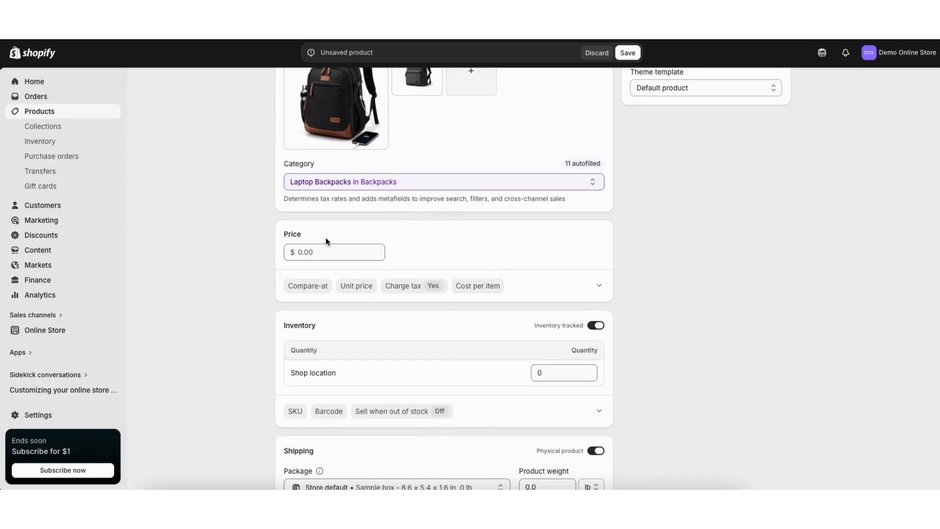
pyautogui.click(326, 251)
pyautogui.write('50')
pyautogui.click(411, 251)
pyautogui.click(321, 286)
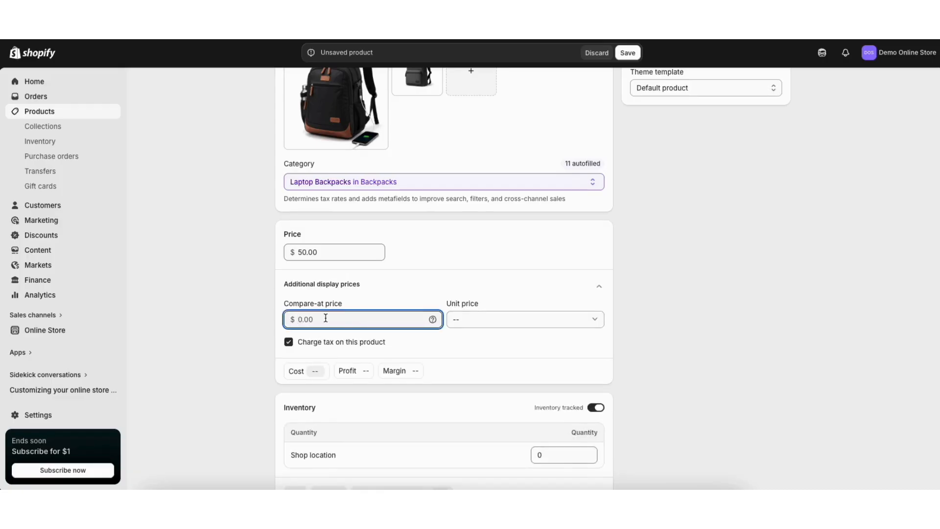
pyautogui.write('60')
pyautogui.click(242, 323)
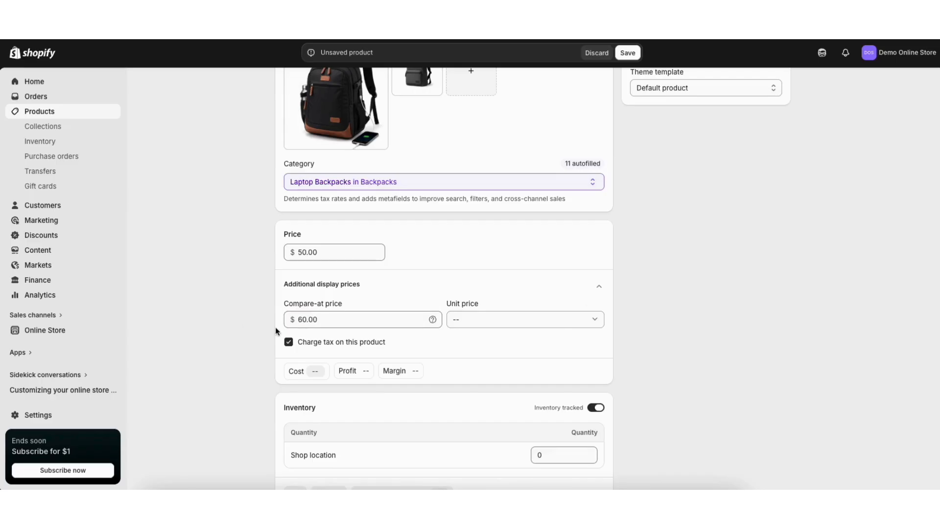
# - Switch the product's shipping setting to not physical and back to physical product
pyautogui.scroll(-5, 932, 259)
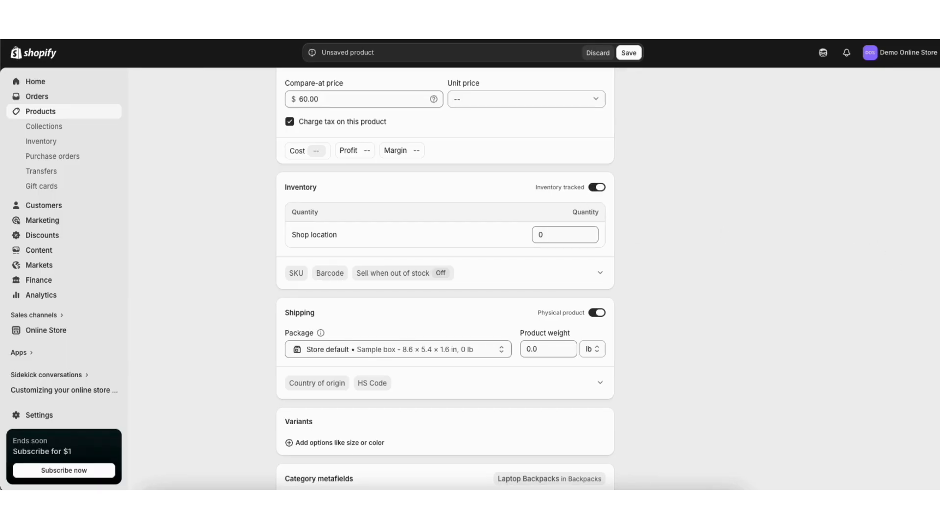
pyautogui.scroll(-3, 368, 230)
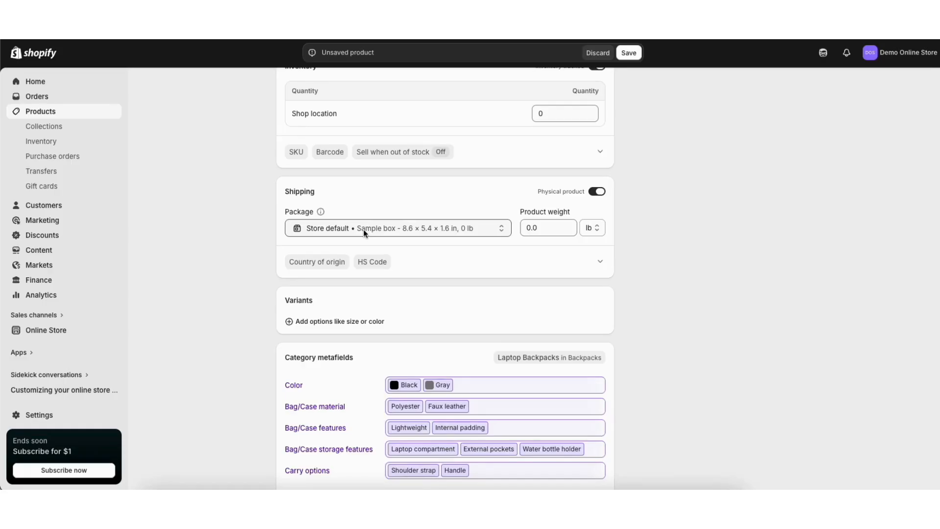
pyautogui.click(597, 192)
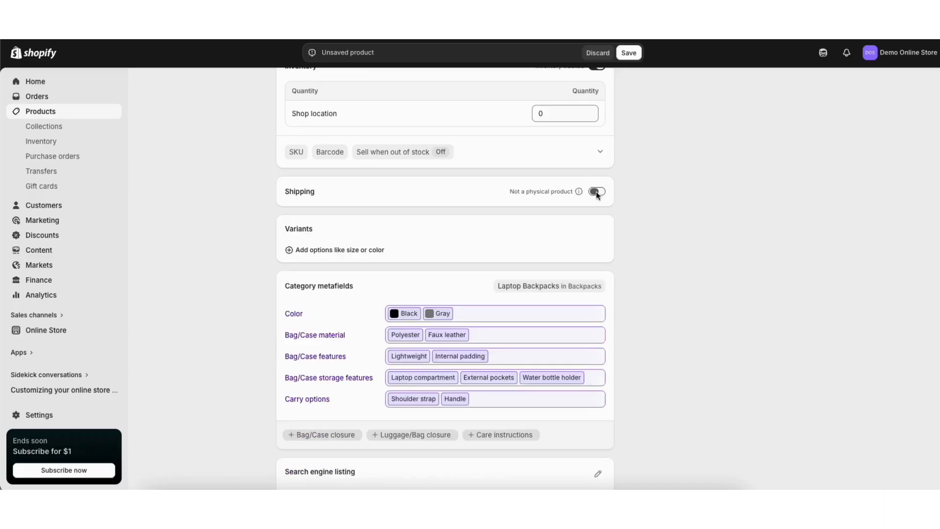
pyautogui.click(597, 192)
# - Look through the recommended variant options and open the creation of a custom option
pyautogui.scroll(-2, 596, 195)
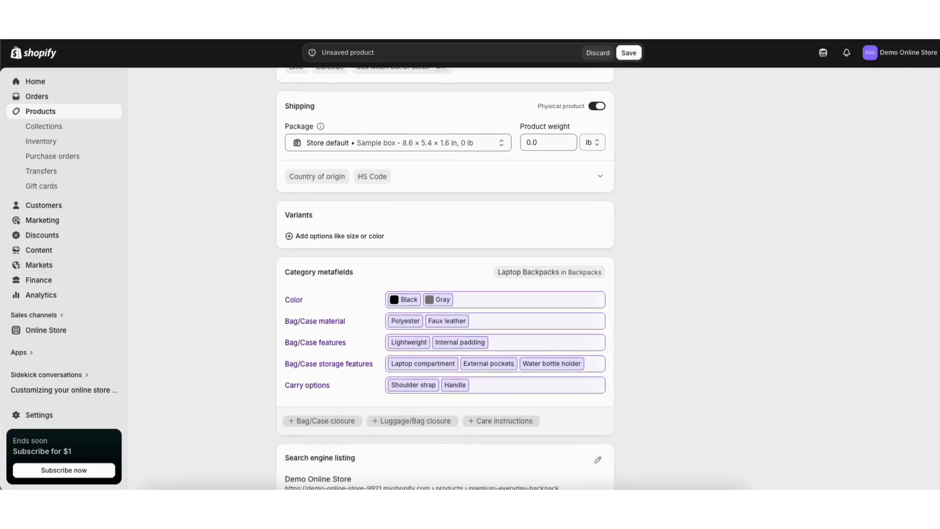
pyautogui.scroll(-1, 445, 278)
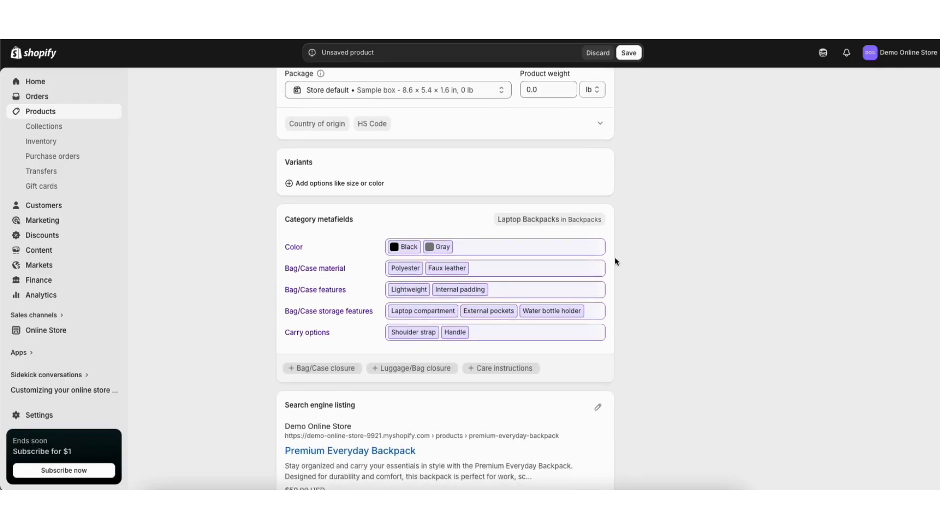
pyautogui.click(355, 185)
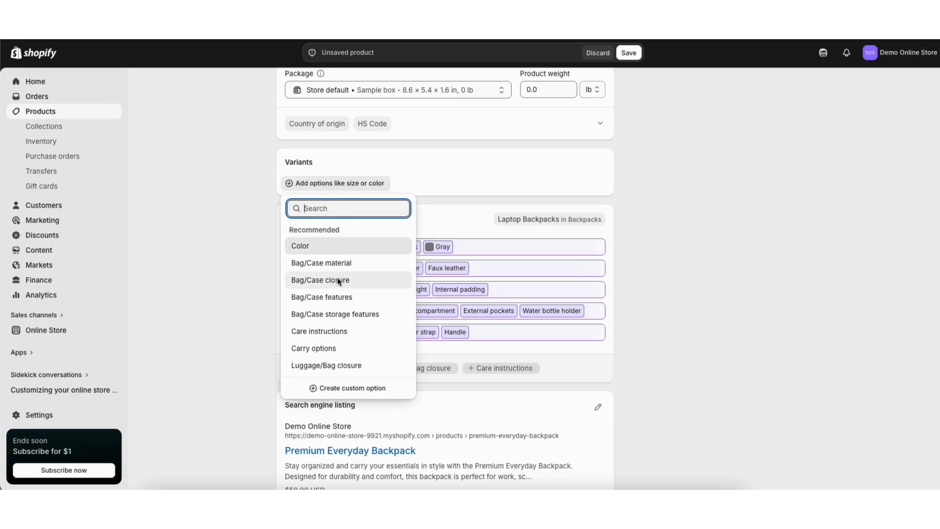
pyautogui.click(326, 389)
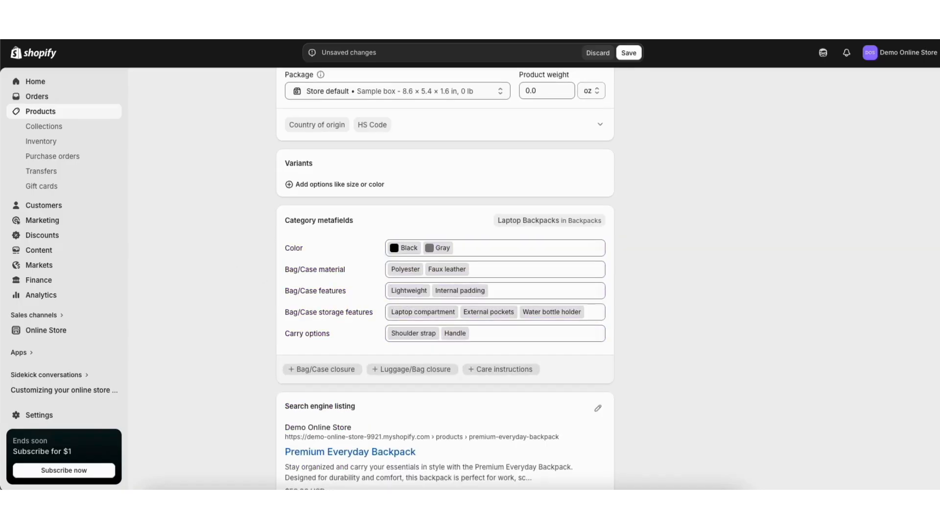
# - Examine the search engine listing's editable fields and the product organization's type, vendor, collections and tags fields
pyautogui.scroll(-2, 445, 279)
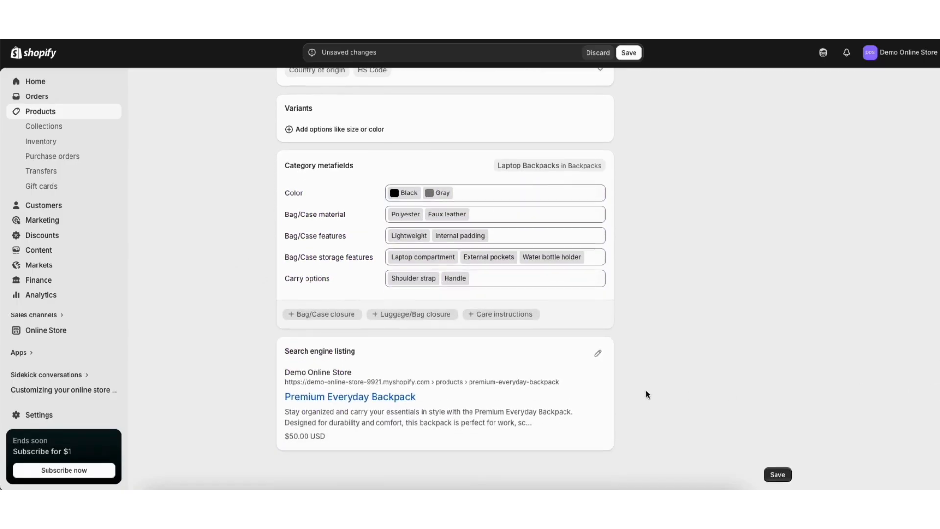
pyautogui.click(598, 356)
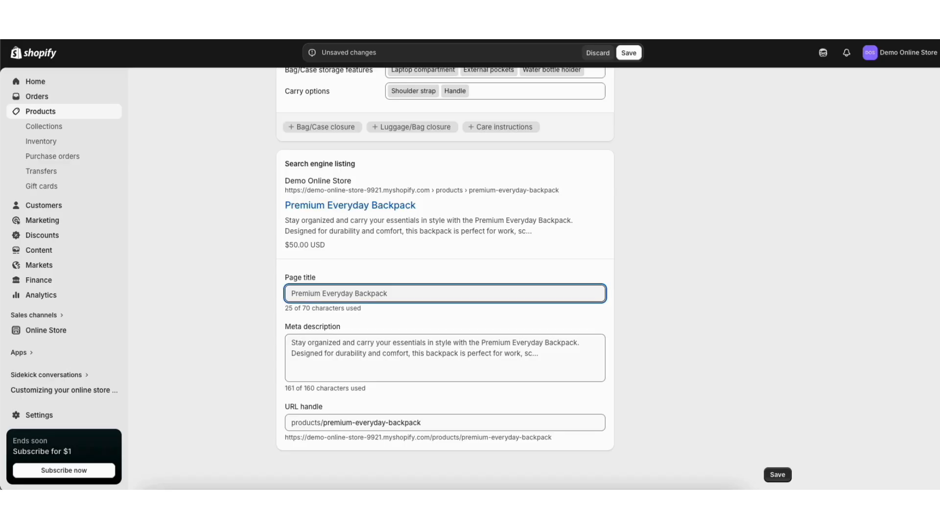
pyautogui.scroll(15, 928, 147)
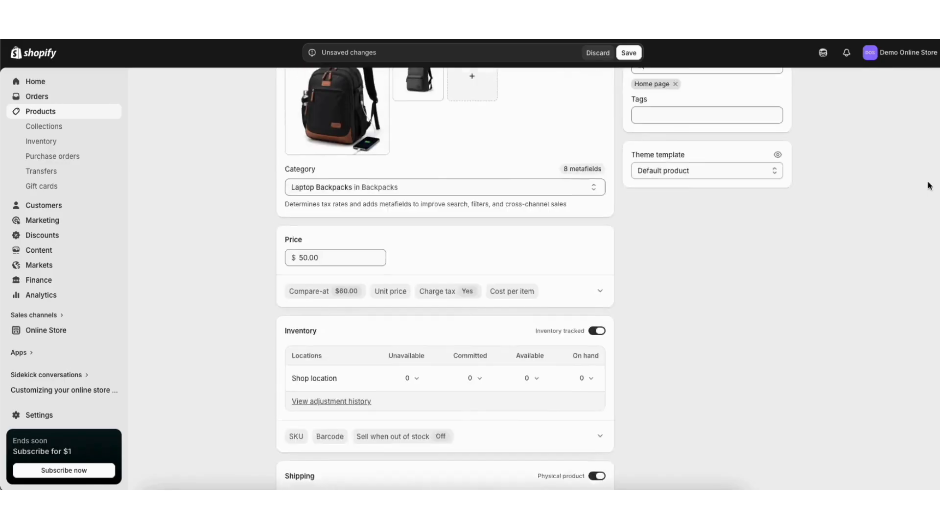
pyautogui.scroll(2, 925, 128)
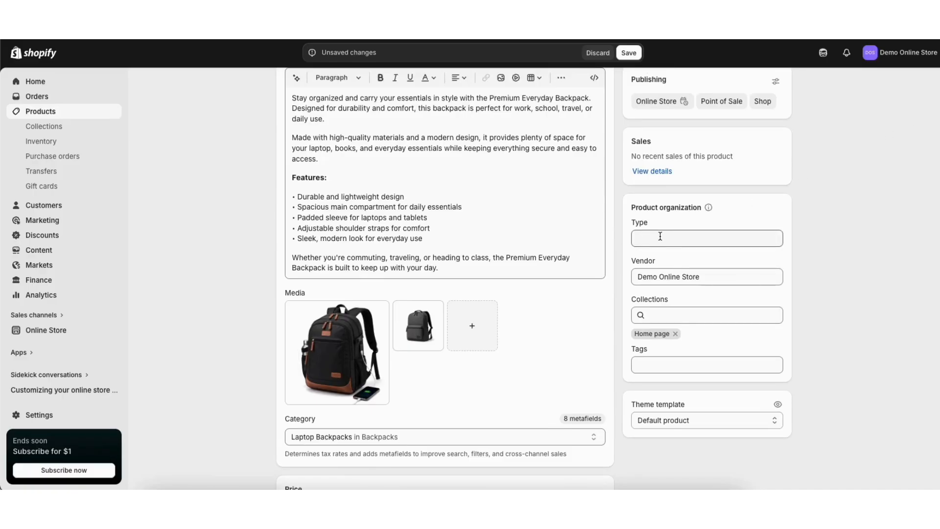
pyautogui.scroll(1, 651, 241)
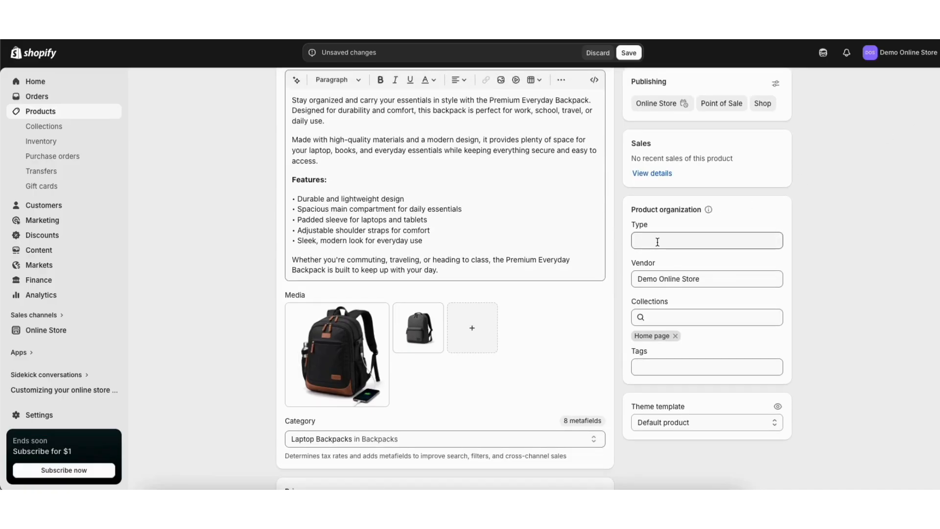
pyautogui.click(658, 242)
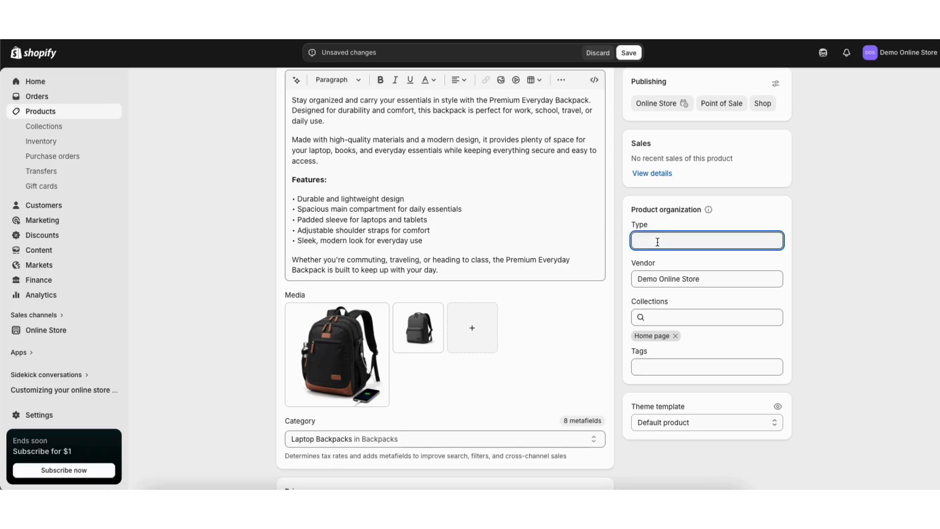
pyautogui.click(662, 277)
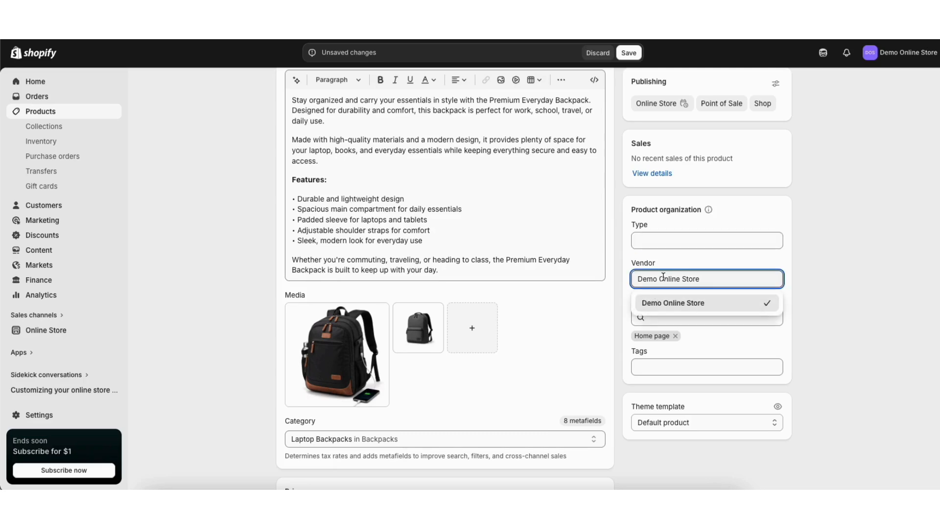
pyautogui.click(673, 253)
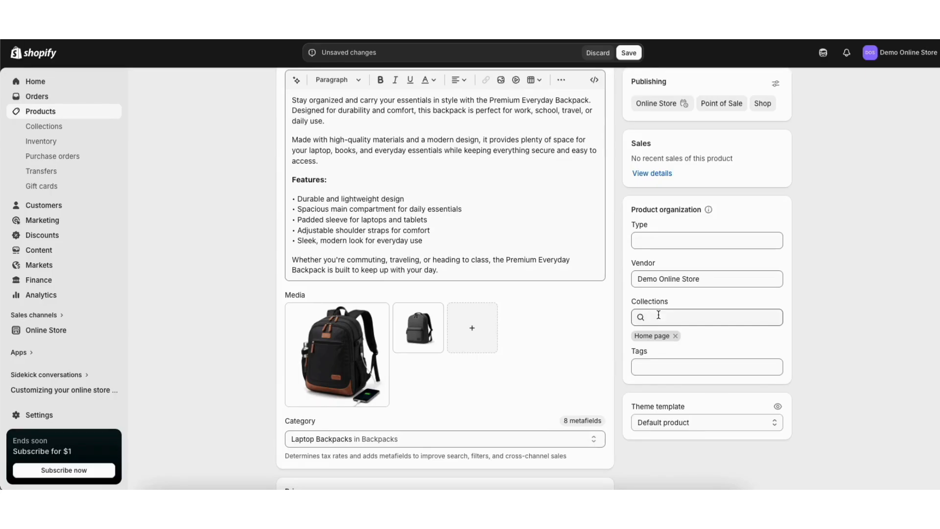
pyautogui.click(653, 365)
# - Choose Active as the product's status and save the product
pyautogui.scroll(2, 534, 274)
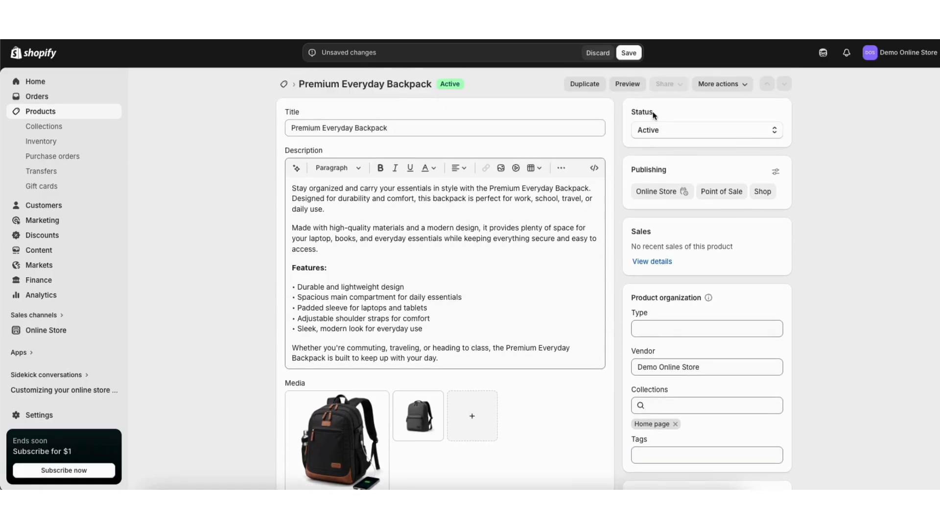
pyautogui.click(666, 131)
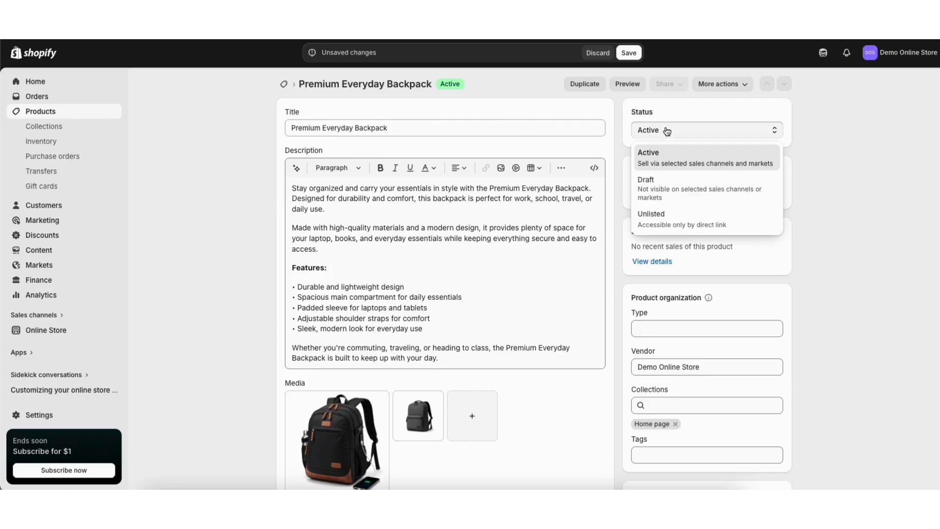
pyautogui.click(669, 162)
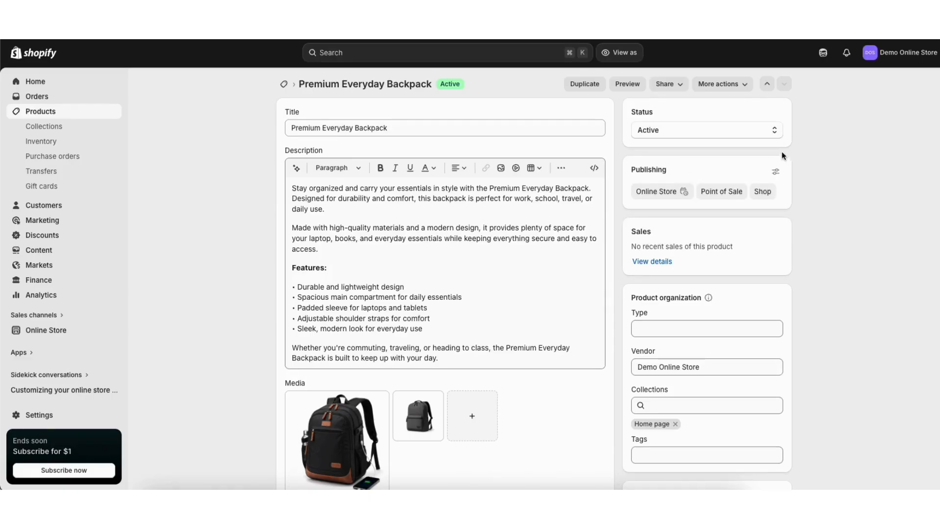
# - Preview the Premium Everyday Backpack page in the storefront and look over its images, price, description and related products
pyautogui.click(626, 87)
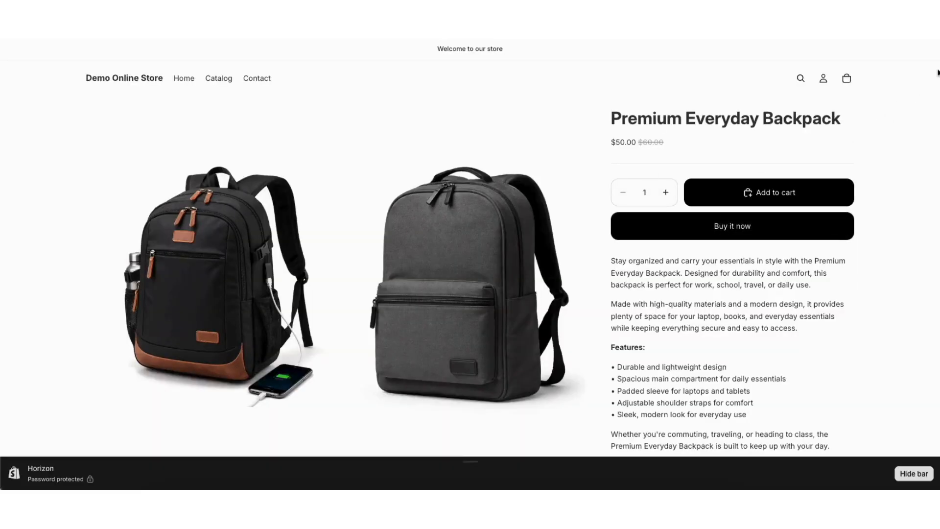
pyautogui.scroll(-3, 937, 73)
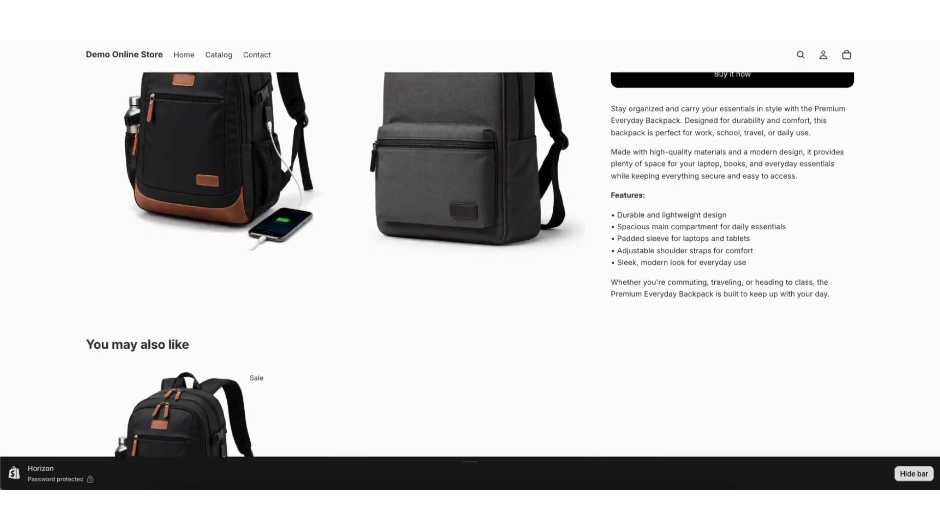
pyautogui.scroll(-5, 470, 264)
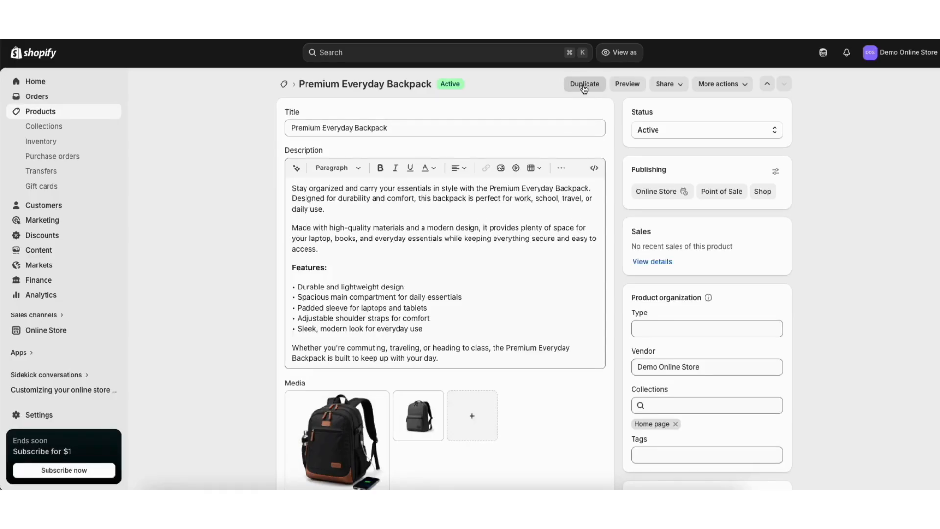
# - Review the options for duplicating the product without creating a copy, and look over the whole product form again
pyautogui.click(584, 85)
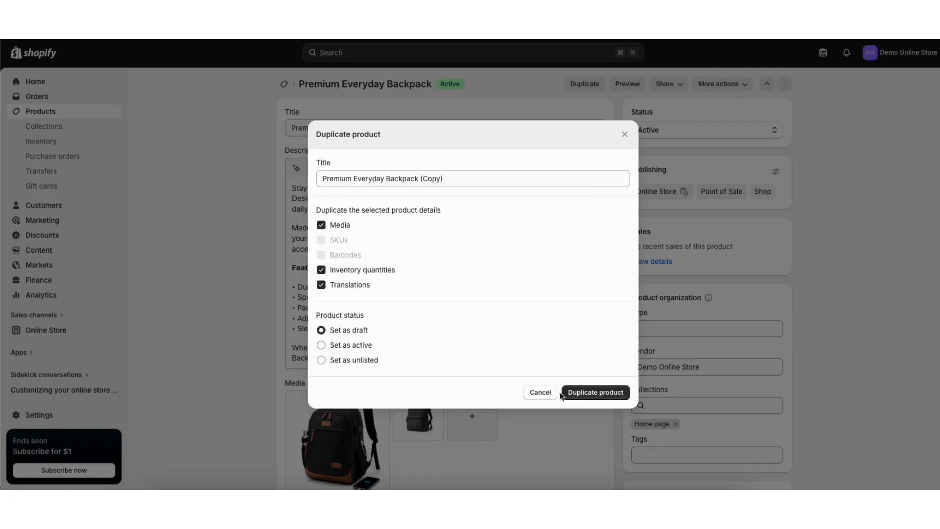
pyautogui.click(540, 392)
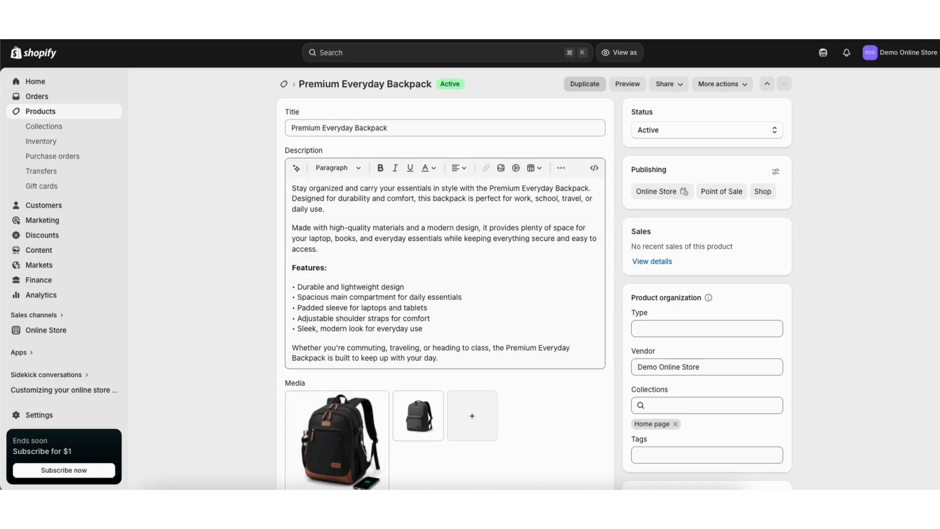
pyautogui.scroll(-15, 915, 325)
pyautogui.scroll(15, 909, 130)
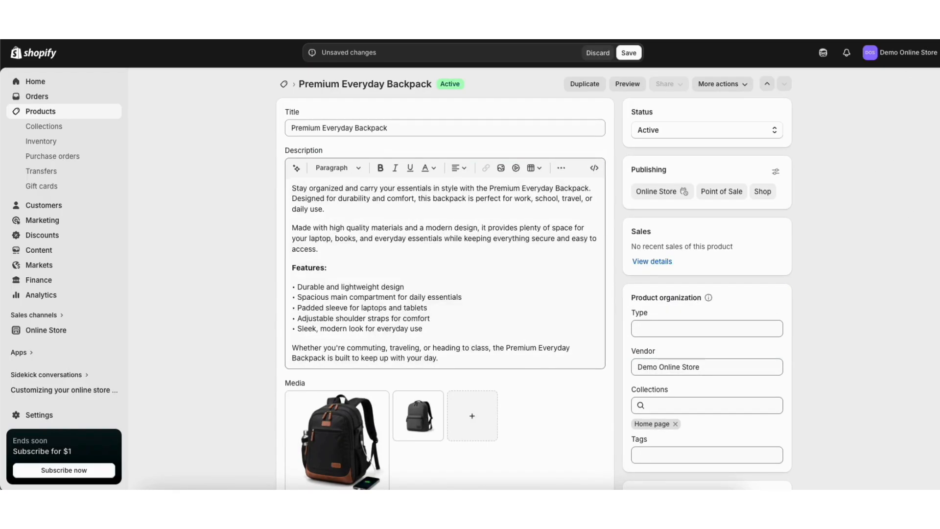
pyautogui.scroll(-15, 874, 172)
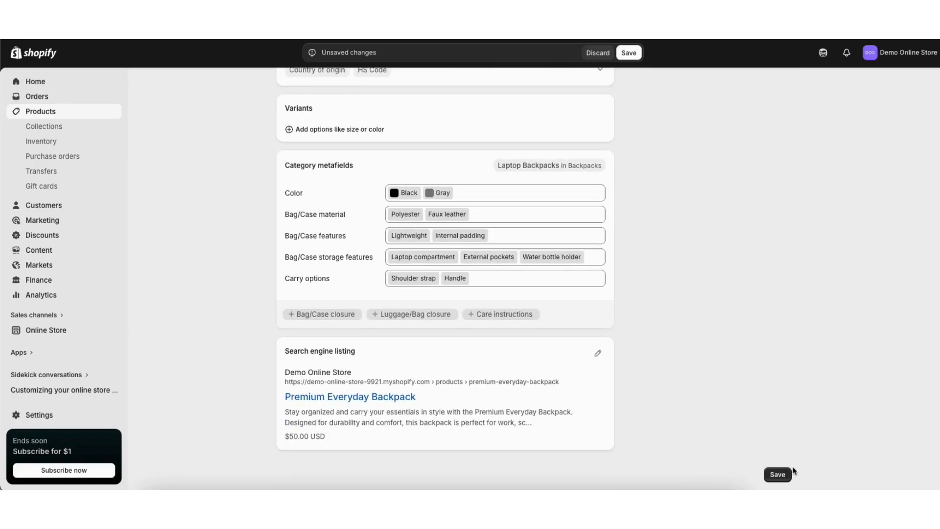
# - Save the product's changes and return to the admin home page
pyautogui.click(777, 474)
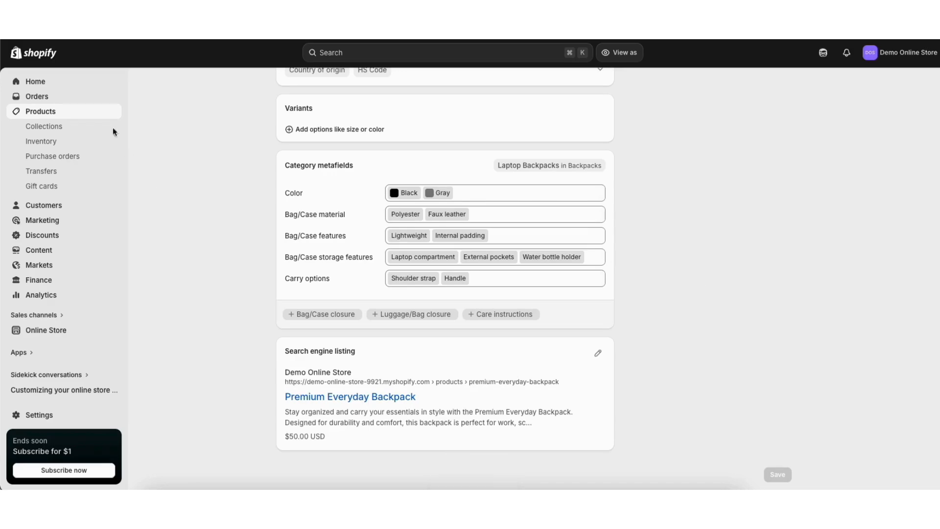
pyautogui.click(61, 84)
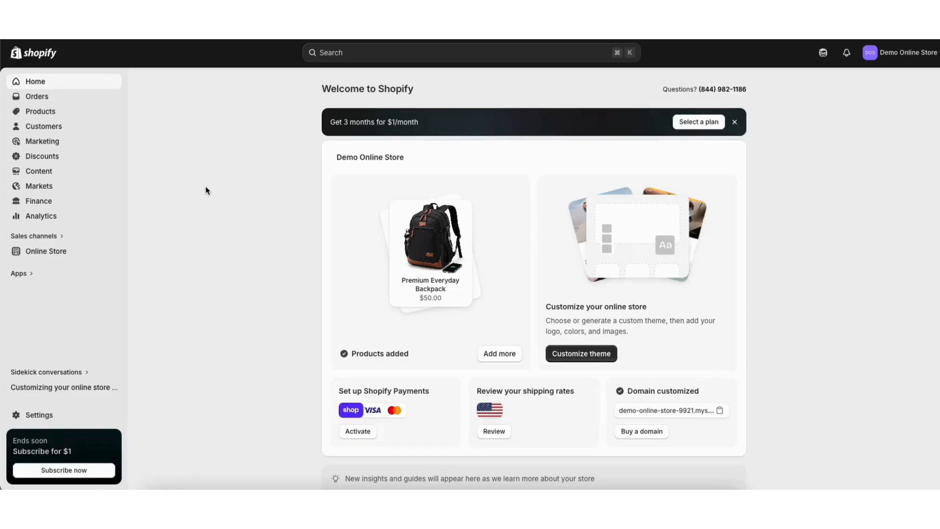
# - Open the storefront from the Online Store themes page and look over its home page banner and product listing
pyautogui.click(49, 252)
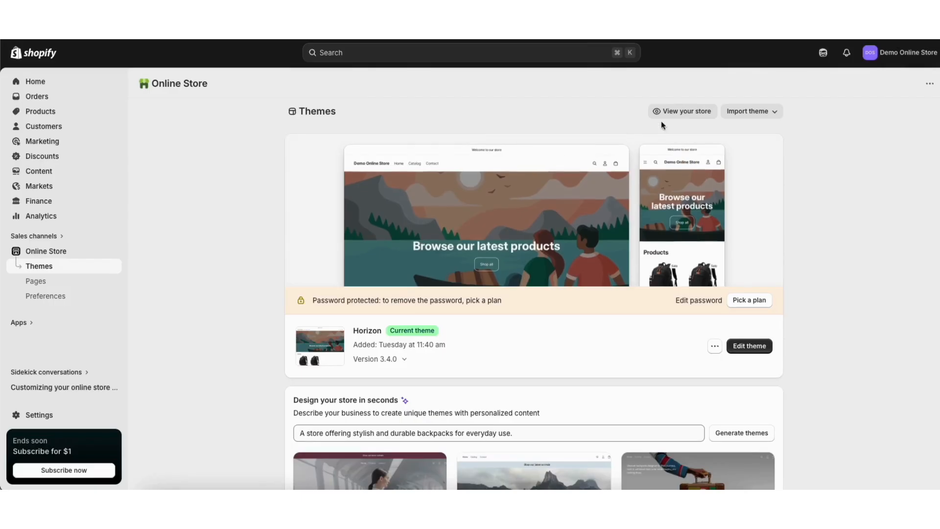
pyautogui.click(674, 111)
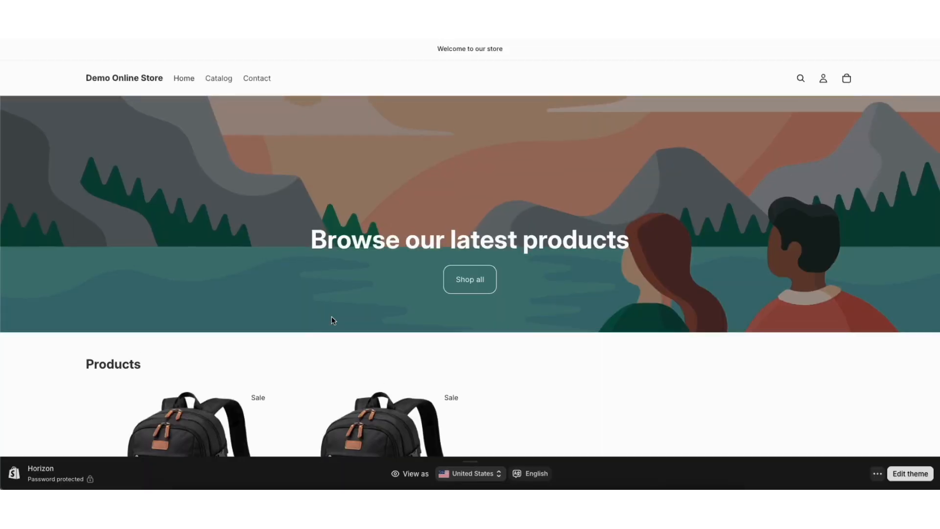
pyautogui.scroll(-3, 936, 161)
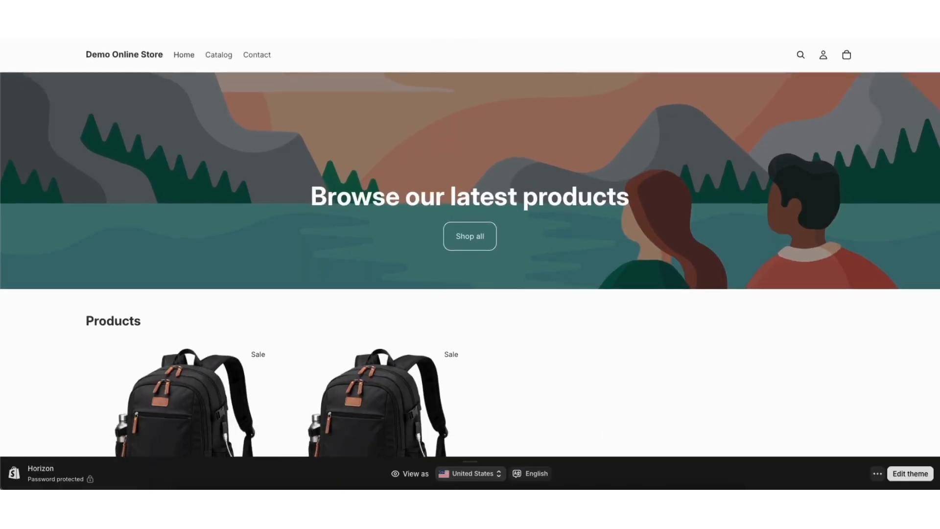
pyautogui.moveTo(936, 161); pyautogui.dragTo(936, 225)
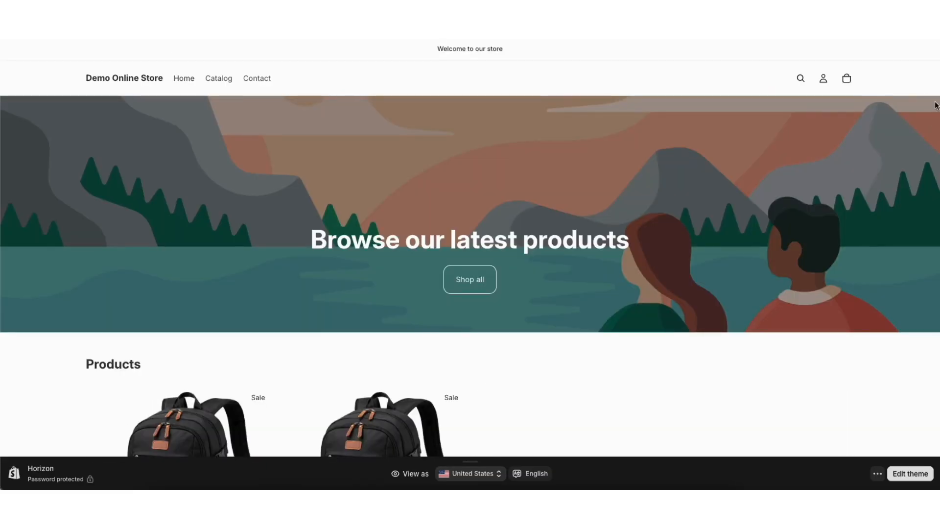
pyautogui.scroll(-2, 938, 87)
pyautogui.scroll(-3, 935, 143)
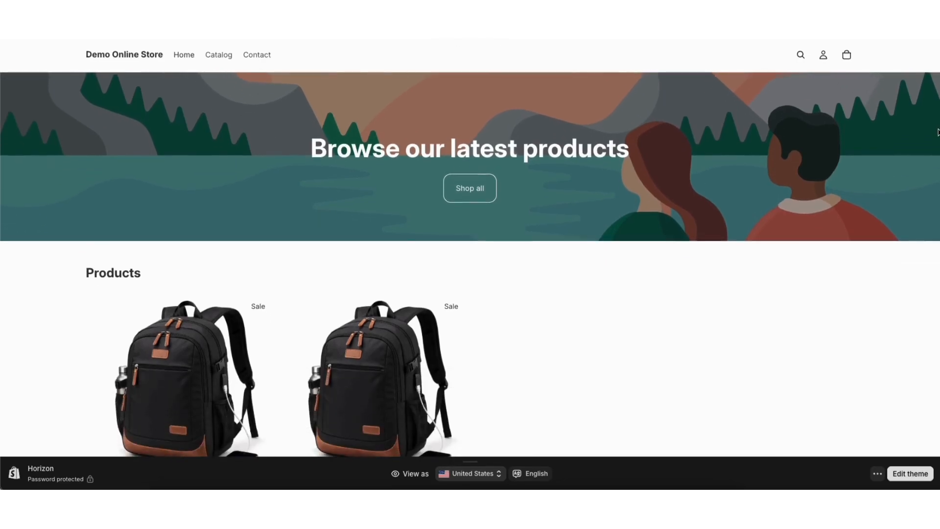
pyautogui.scroll(-1, 934, 205)
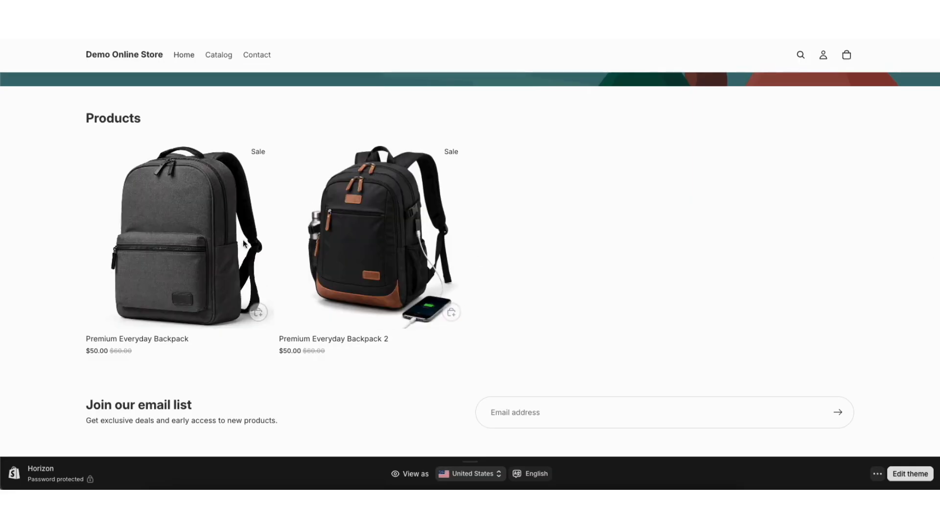
# - Look over the Premium Everyday Backpack's storefront page, including its description and related products, and try adding it to the cart
pyautogui.click(165, 233)
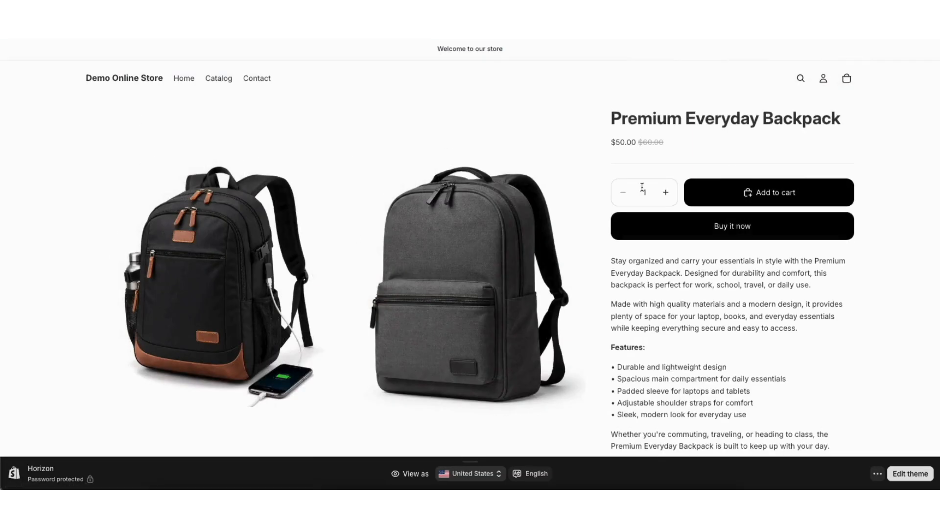
pyautogui.scroll(-5, 469, 259)
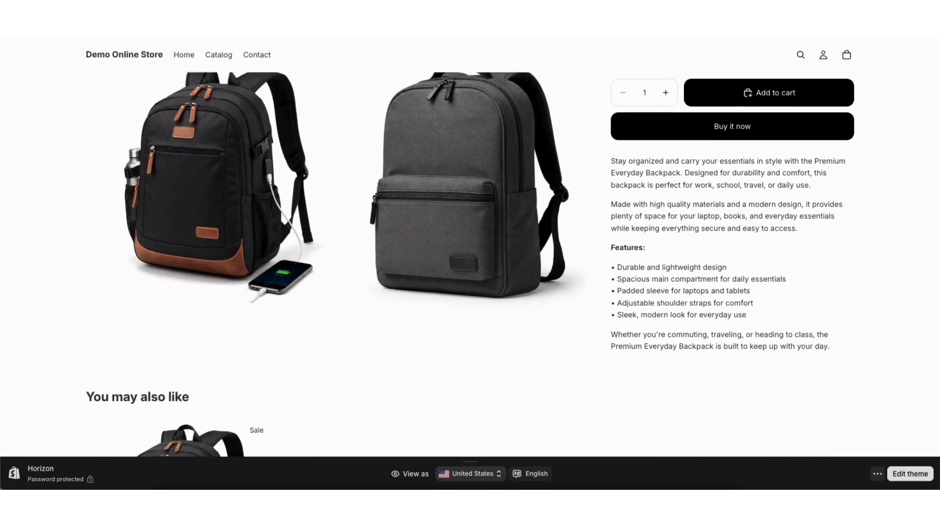
pyautogui.scroll(-3, 470, 259)
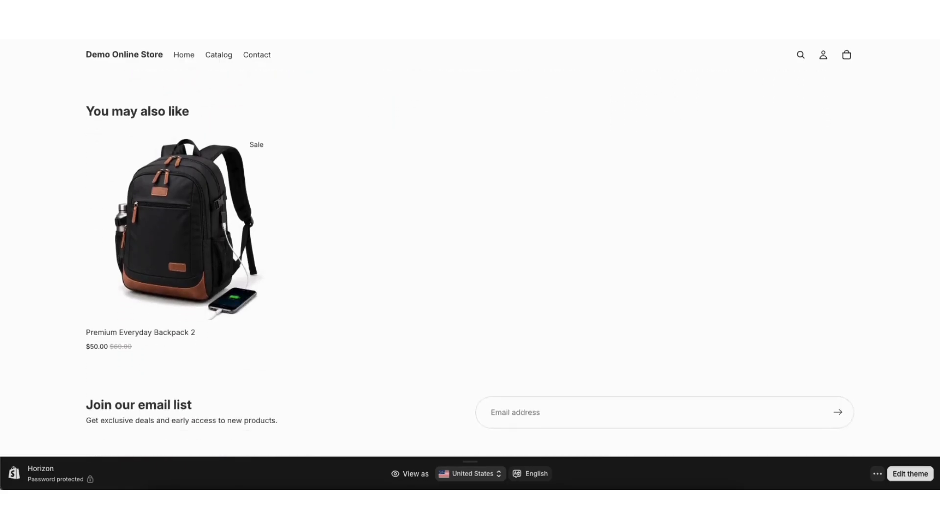
pyautogui.scroll(8, 935, 87)
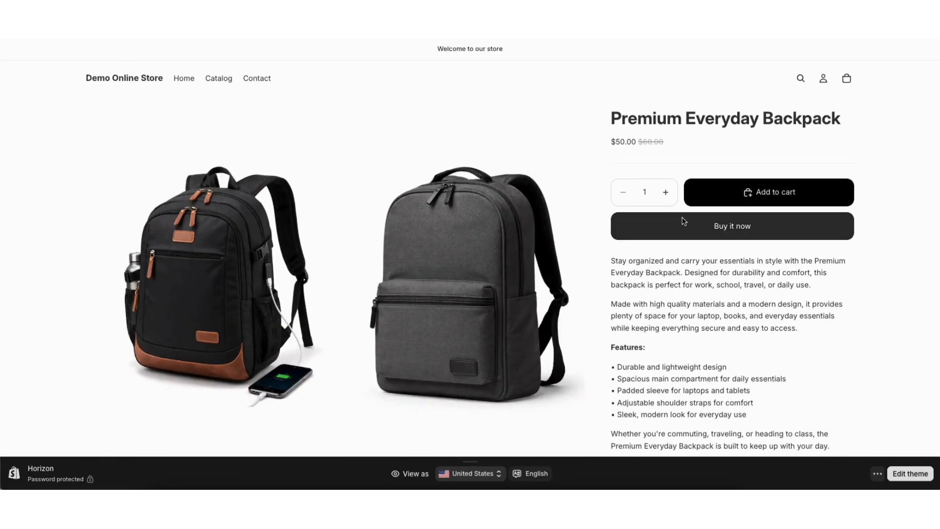
pyautogui.click(711, 196)
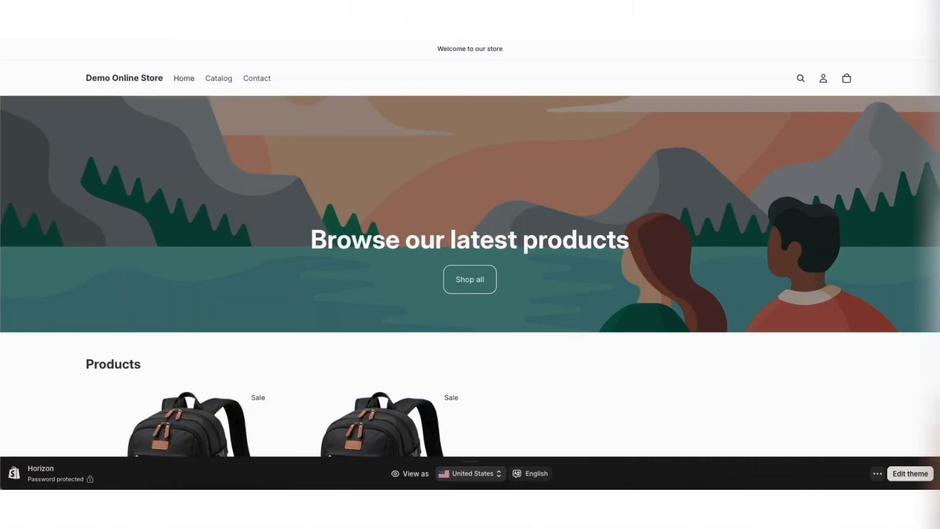
pyautogui.scroll(-3, 937, 138)
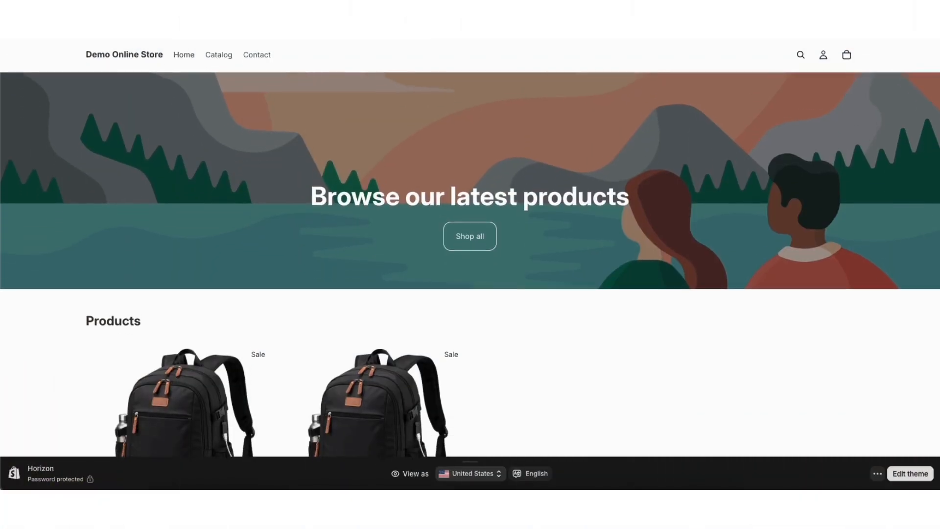
pyautogui.scroll(-3, 935, 160)
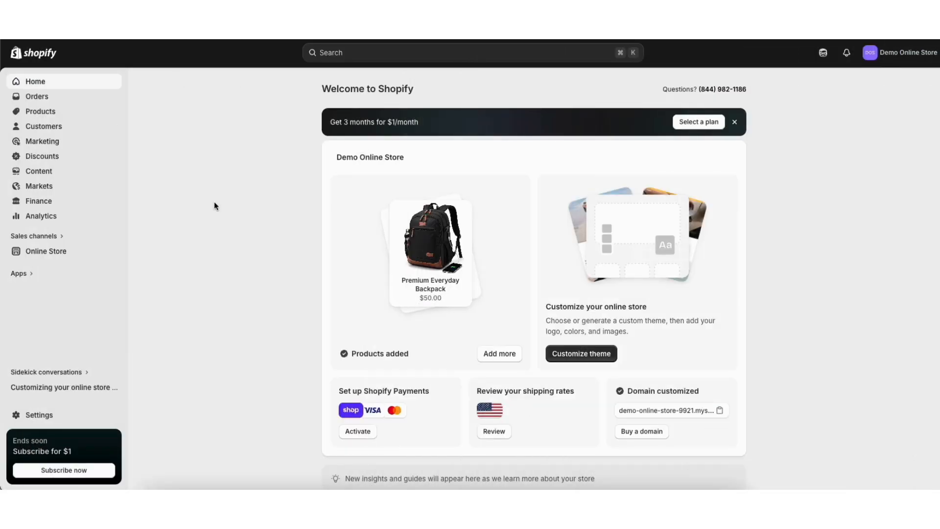
# - Examine the Online Store's theme choices, covering the theme generator's business description, its suggested designs and the popular free themes
pyautogui.click(40, 251)
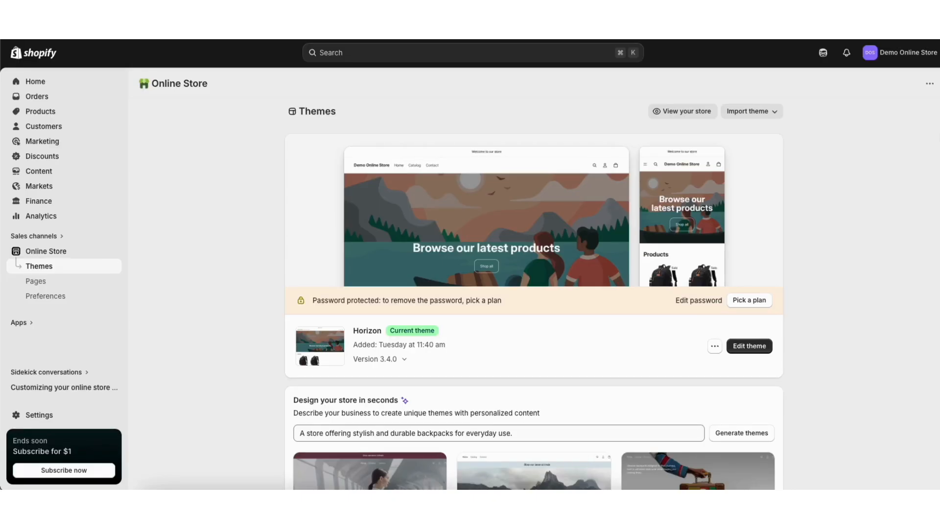
pyautogui.scroll(-5, 939, 238)
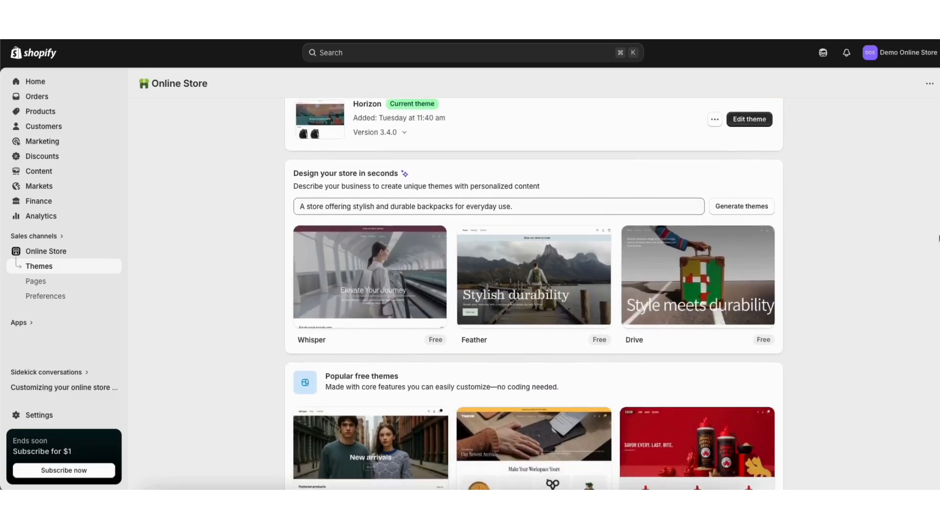
pyautogui.scroll(-1, 939, 239)
pyautogui.click(368, 173)
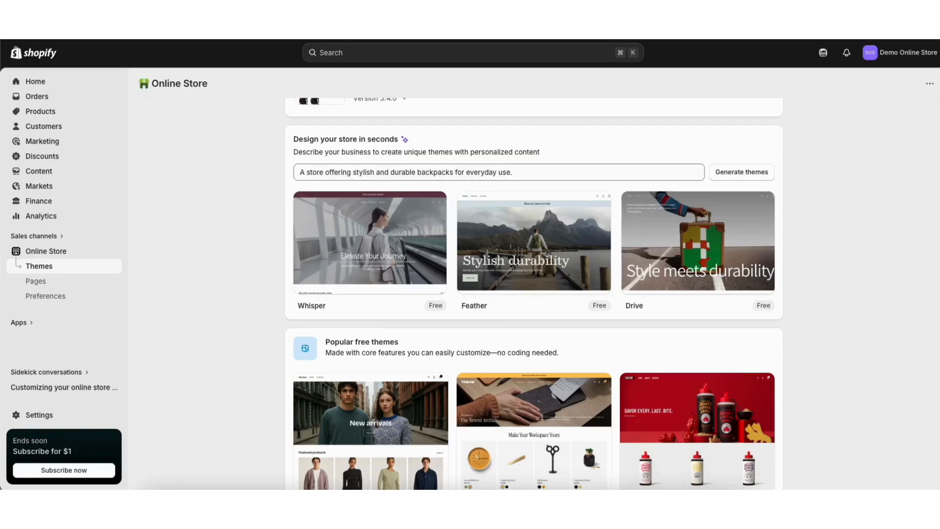
pyautogui.scroll(-3, 937, 285)
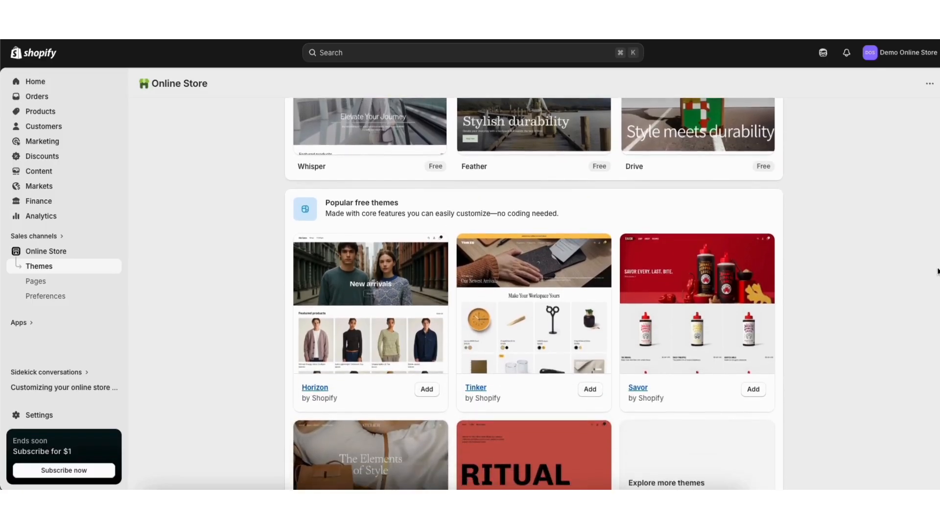
pyautogui.scroll(-1, 937, 285)
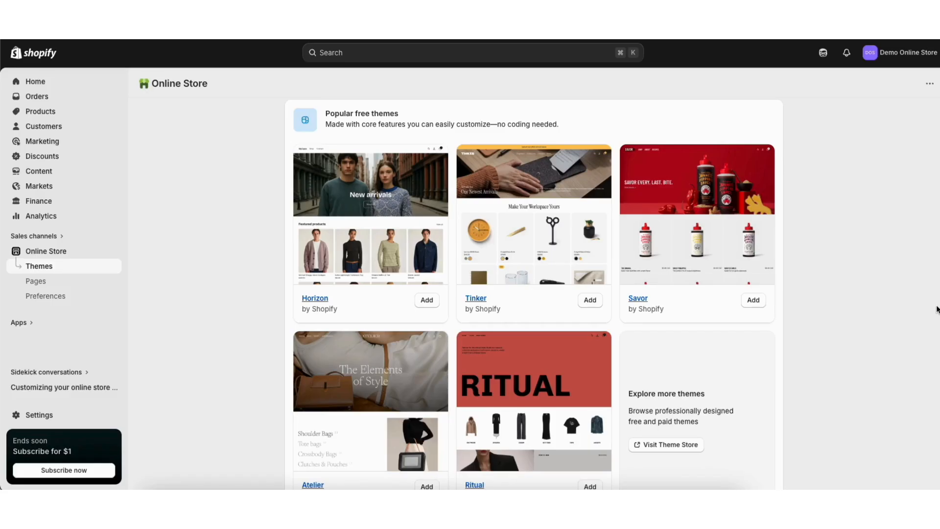
pyautogui.scroll(-1, 936, 308)
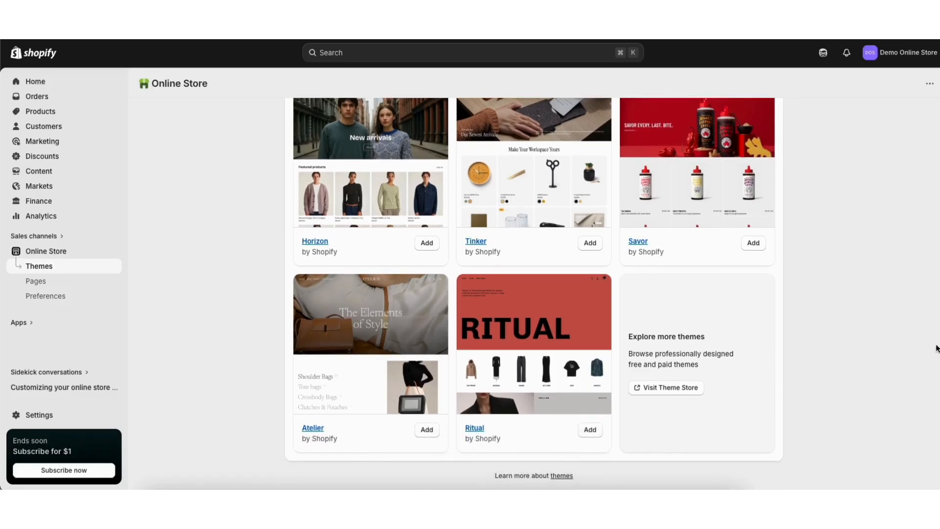
# - Visit the Shopify Theme Store and browse its themes and filter categories
pyautogui.click(658, 387)
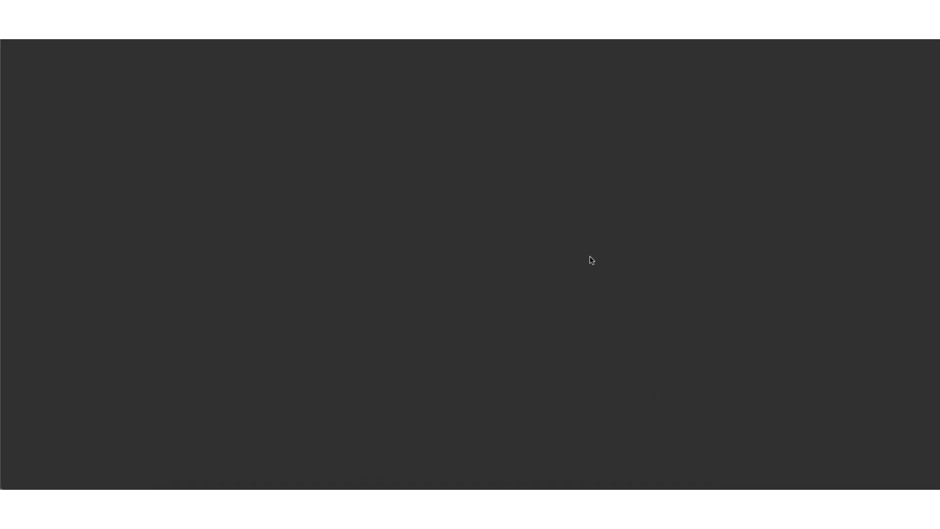
pyautogui.scroll(-10, 935, 182)
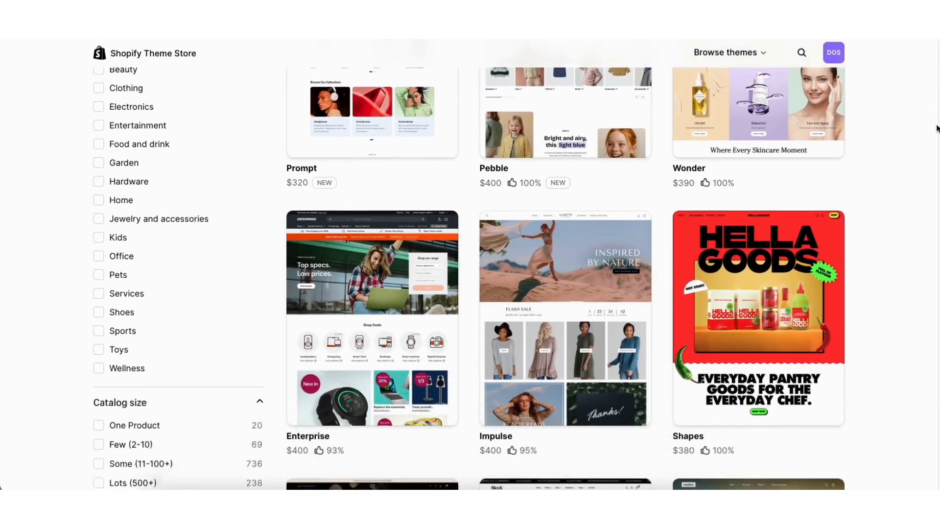
pyautogui.scroll(-4, 936, 182)
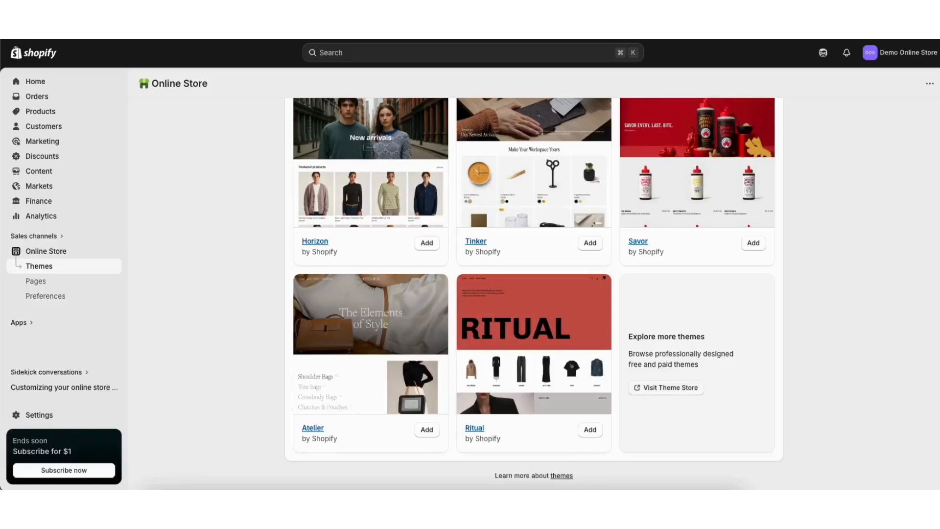
# - Open the current Horizon theme for editing and view the settings of its Announcement bar and Hero sections
pyautogui.scroll(1, 759, 277)
pyautogui.scroll(10, 903, 89)
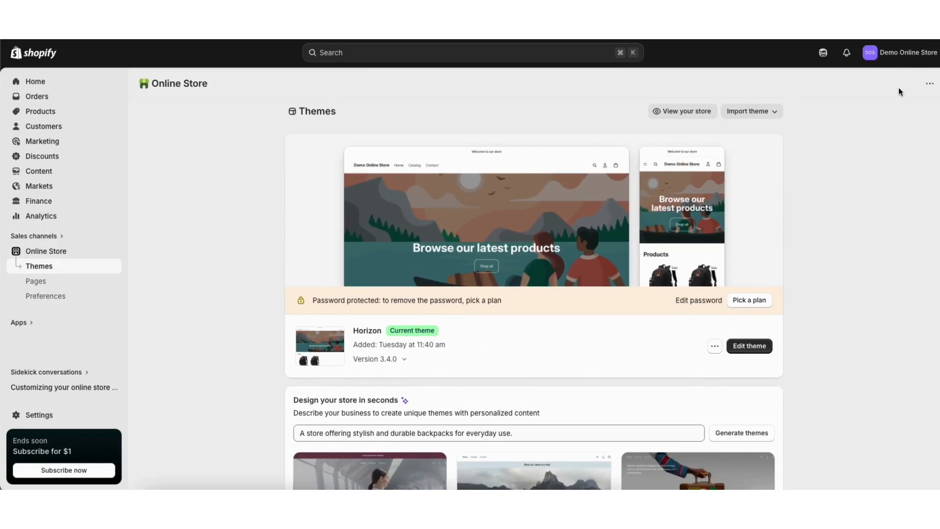
pyautogui.click(744, 347)
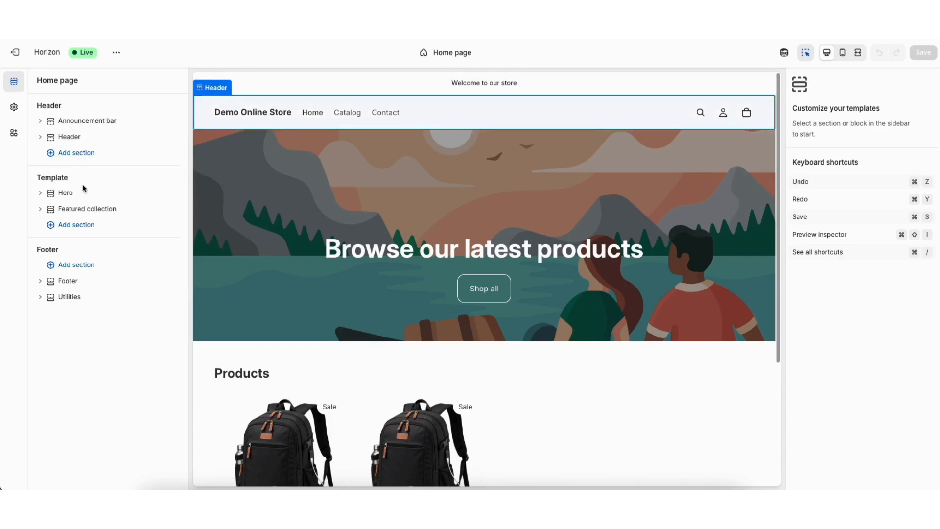
pyautogui.moveTo(83, 186)
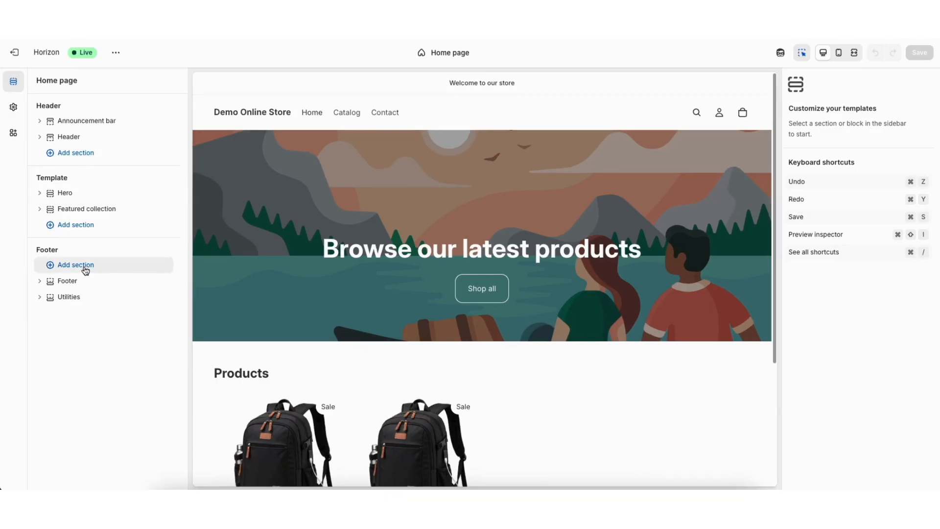
pyautogui.click(95, 122)
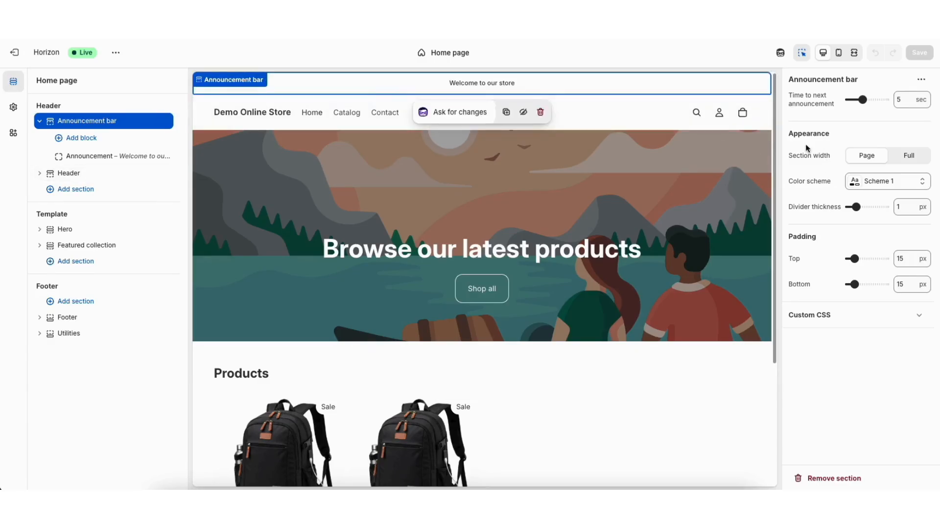
pyautogui.click(69, 230)
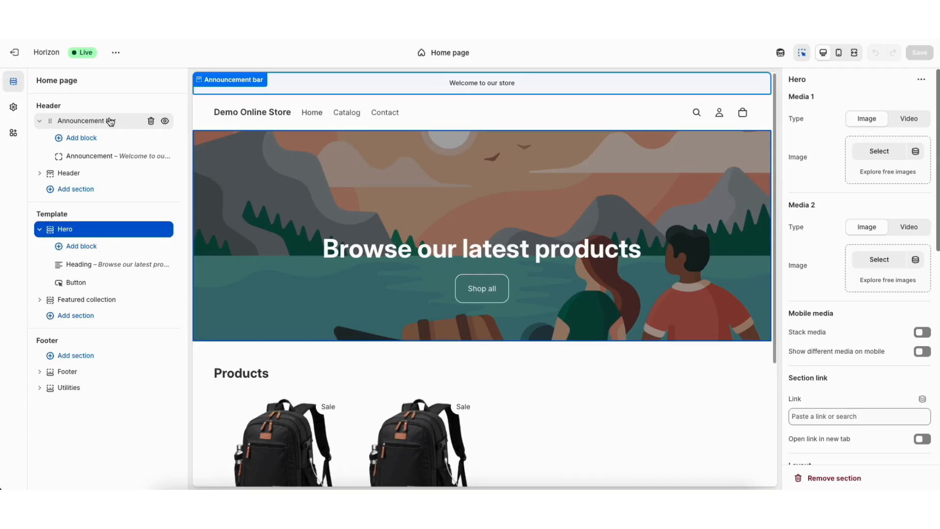
# - Hide the Announcement bar section on the home page and show it again
pyautogui.click(166, 122)
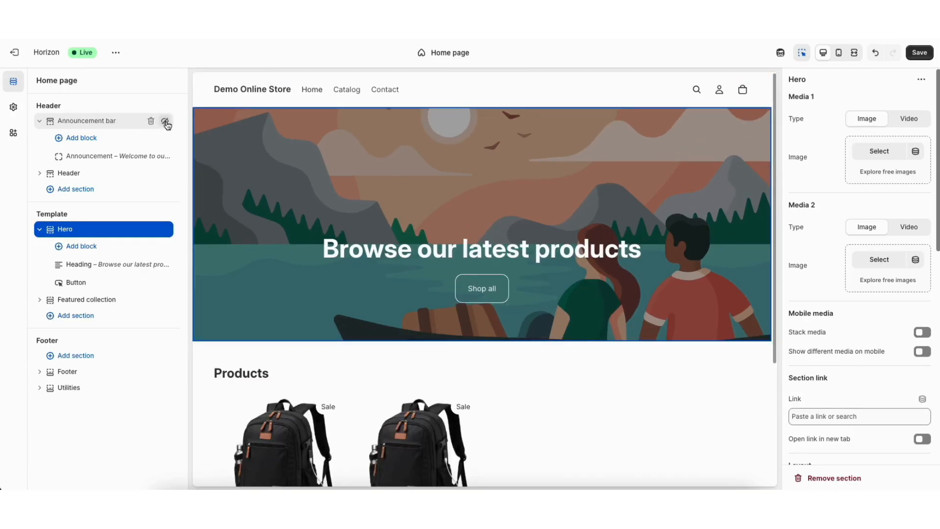
pyautogui.click(165, 121)
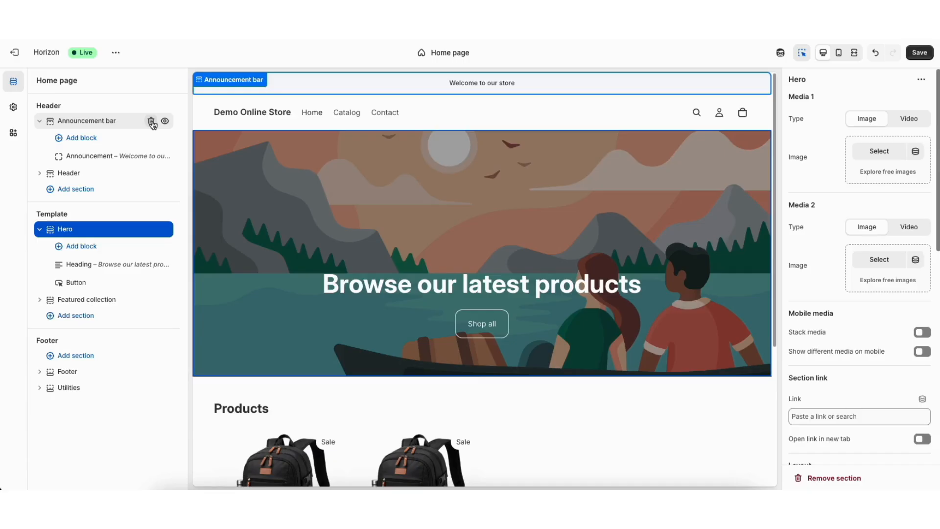
# - Change the Hero section's heading text to "Welcome to our Online Store"
pyautogui.click(392, 288)
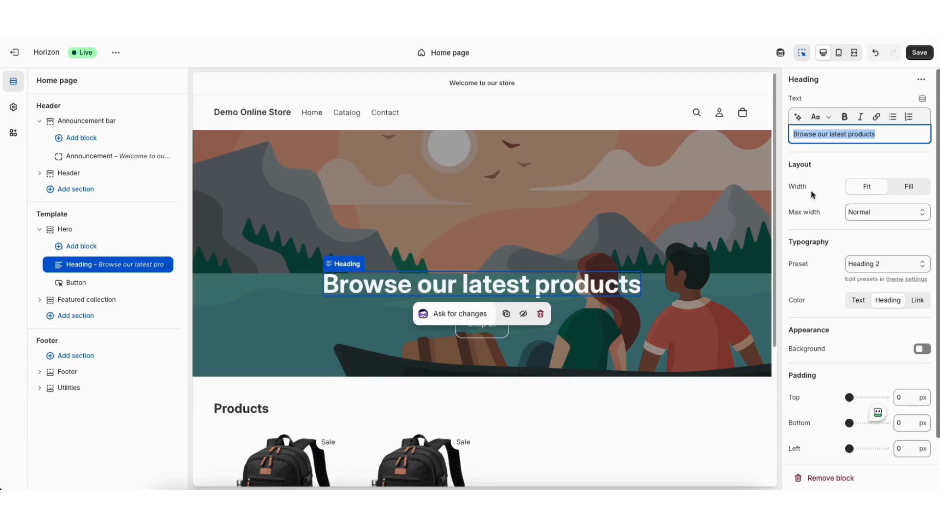
pyautogui.click(801, 135)
pyautogui.moveTo(793, 135); pyautogui.dragTo(905, 139)
pyautogui.write('Welcome to our Online Store')
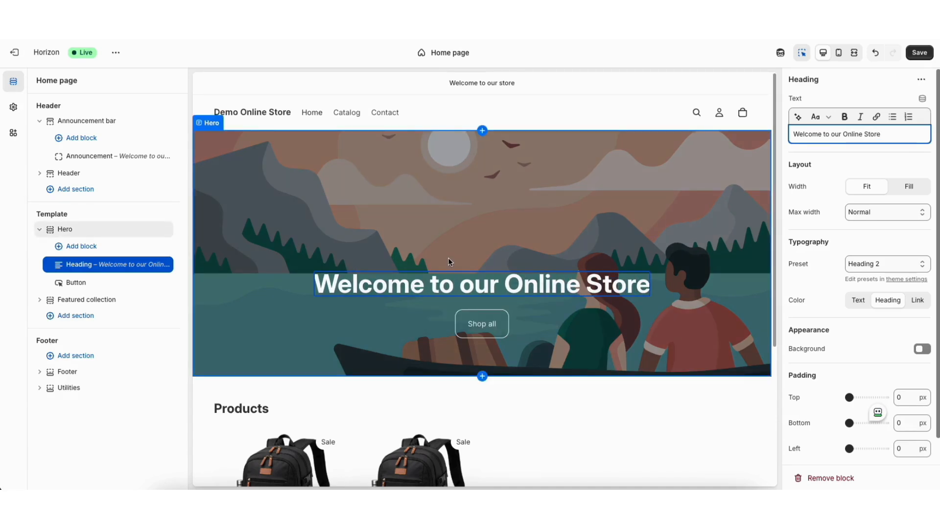
# - Set the Hero section's Media 1 image to the uploaded JPG photo of three backpacks, after browsing the free image categories
pyautogui.click(303, 154)
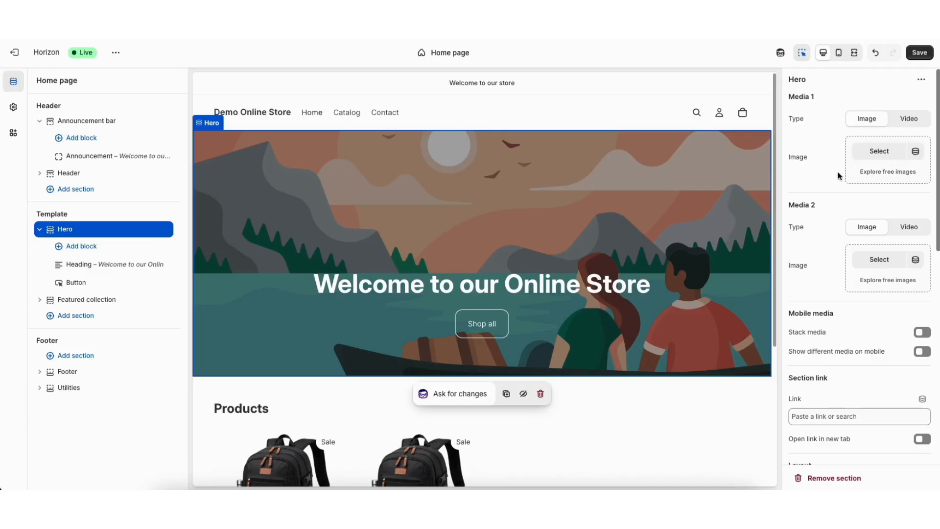
pyautogui.click(864, 175)
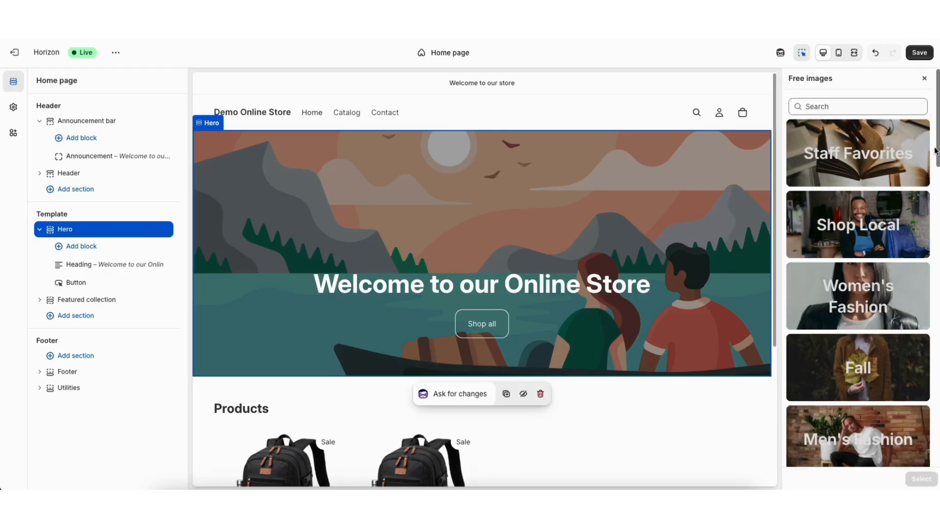
pyautogui.scroll(-2, 876, 206)
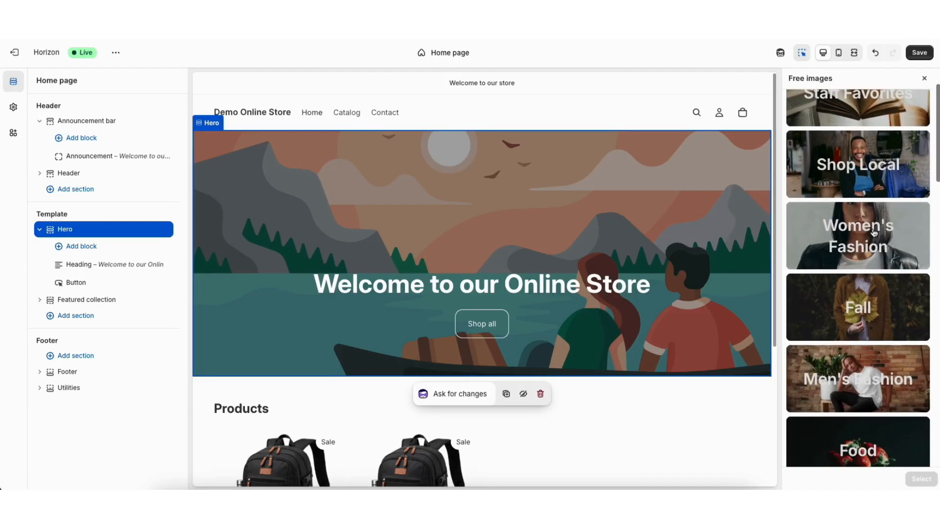
pyautogui.click(924, 78)
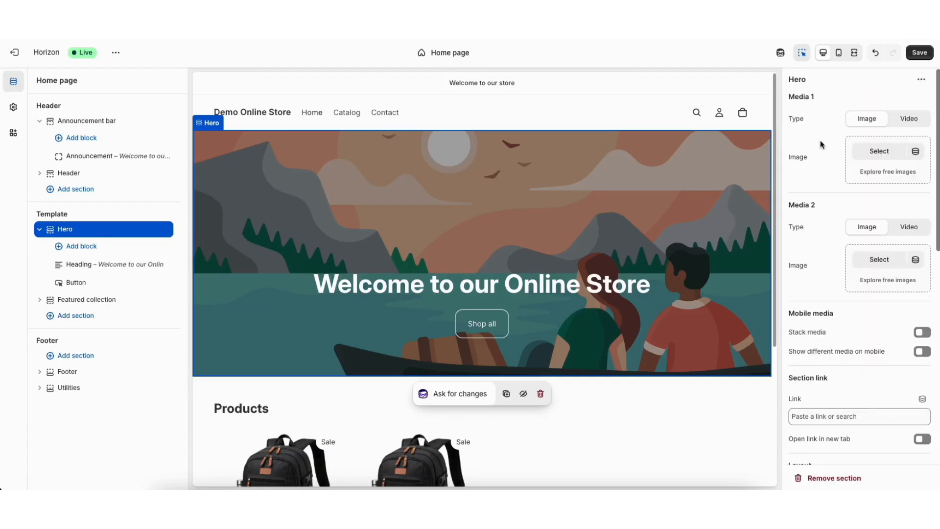
pyautogui.click(867, 152)
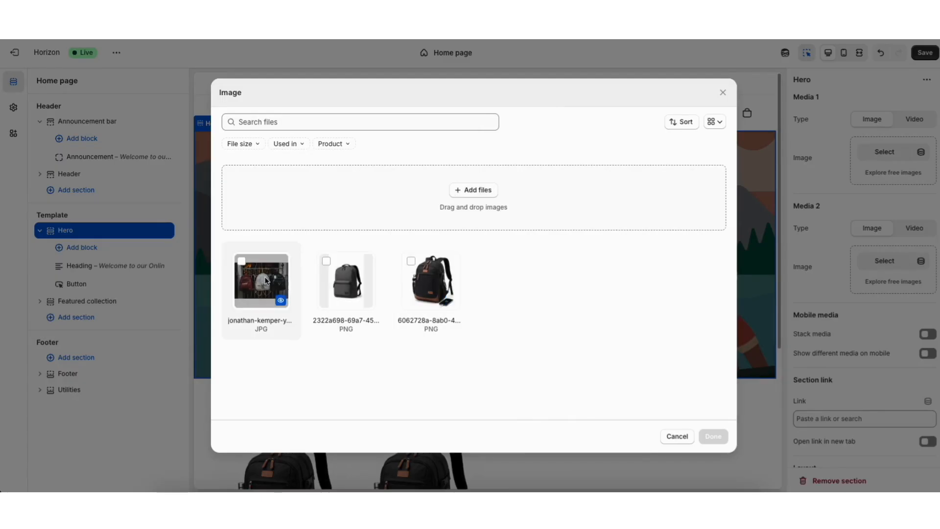
pyautogui.click(242, 263)
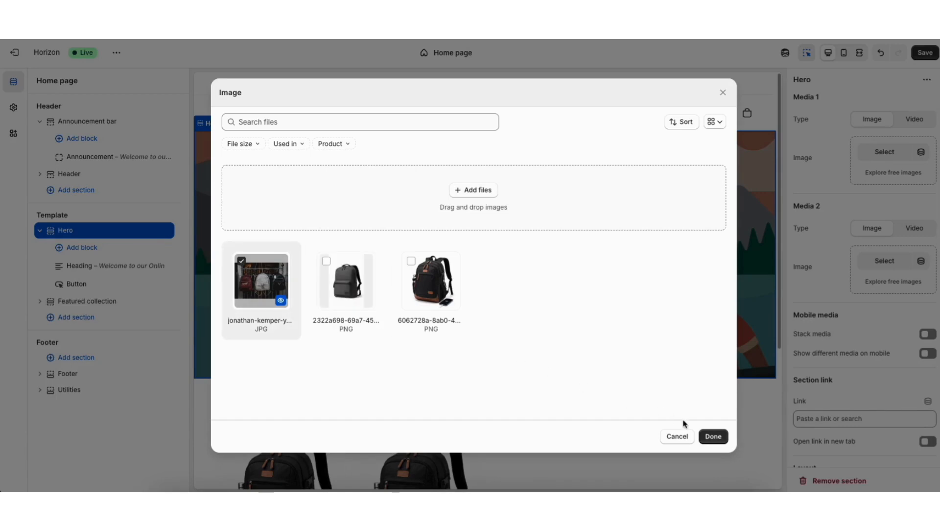
pyautogui.click(712, 437)
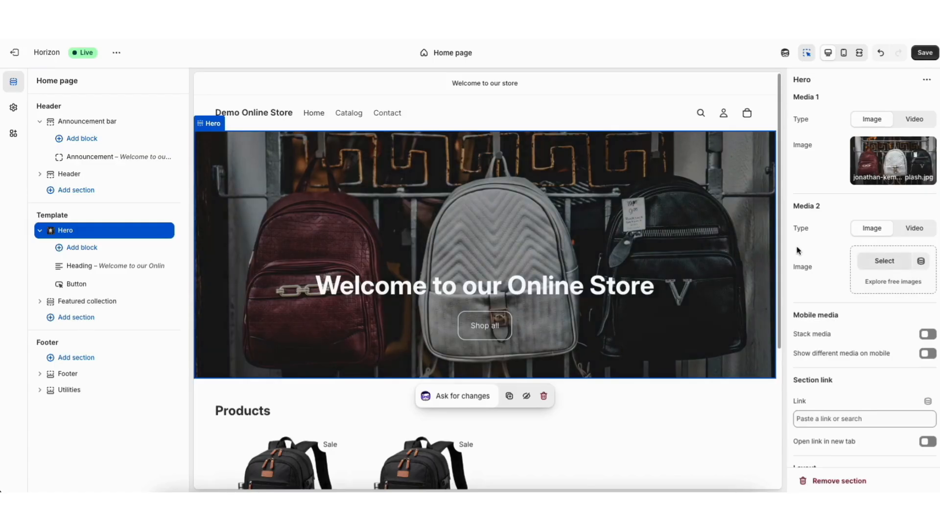
# - Turn the Hero section's media overlay off and back on
pyautogui.scroll(-5, 938, 345)
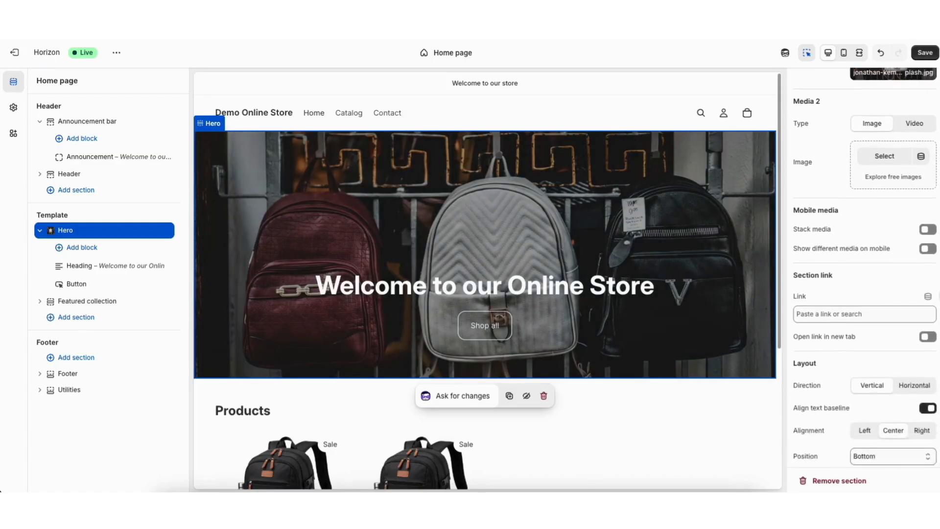
pyautogui.scroll(-6, 938, 346)
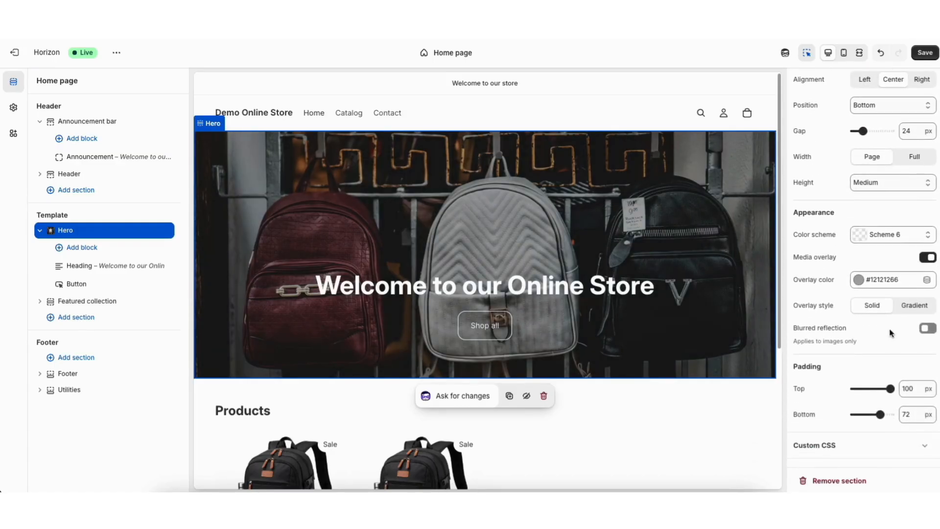
pyautogui.click(923, 259)
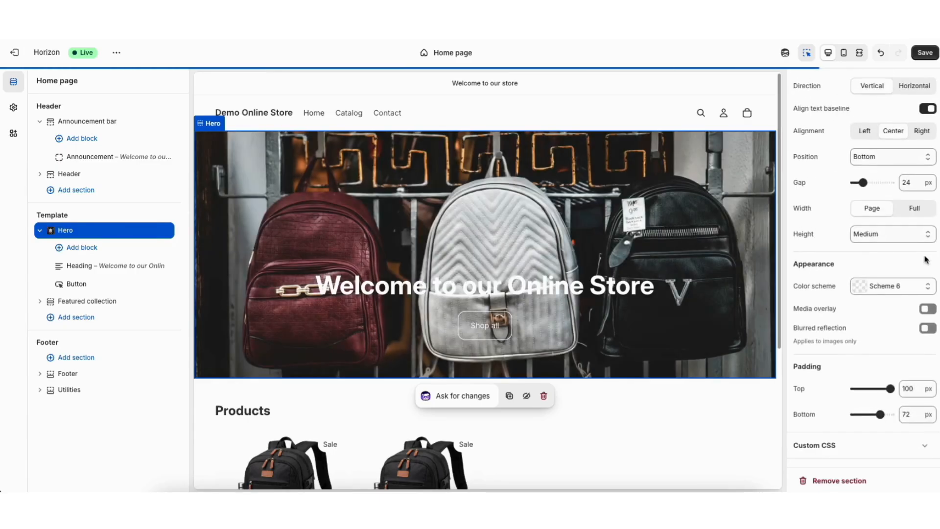
pyautogui.click(926, 312)
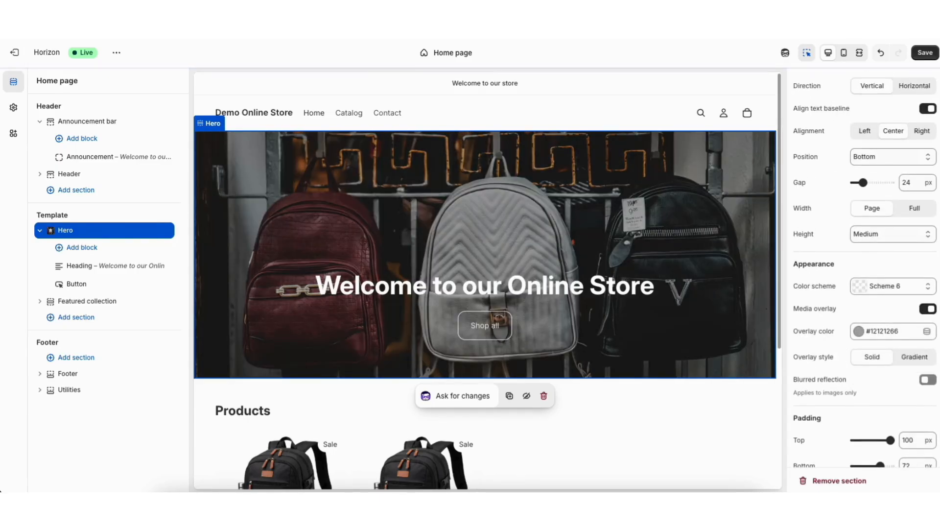
# - Set the Hero section's overlay color to #0A090966
pyautogui.scroll(-1, 861, 293)
pyautogui.click(858, 289)
pyautogui.click(876, 137)
pyautogui.moveTo(877, 137); pyautogui.dragTo(838, 200)
pyautogui.click(810, 293)
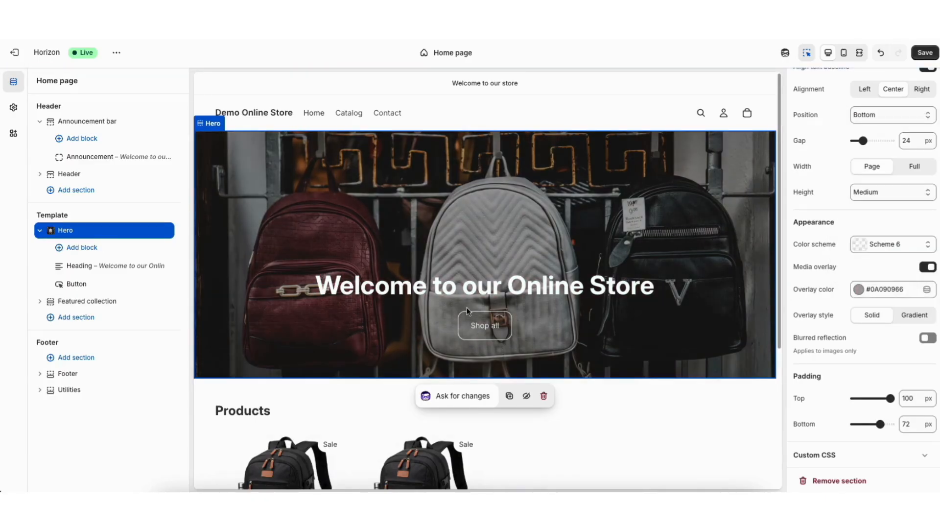
# - View the label and link settings of the Hero section's "Shop all" button
pyautogui.click(477, 331)
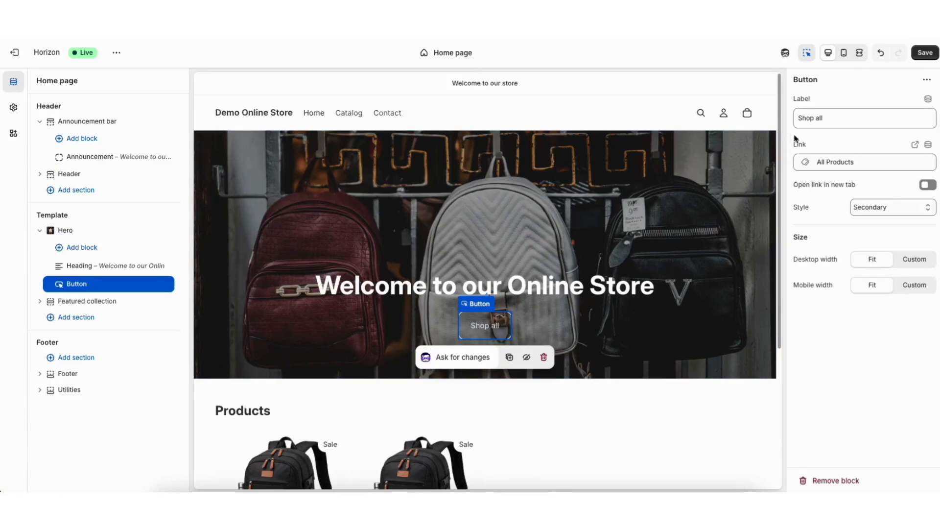
pyautogui.moveTo(801, 119); pyautogui.dragTo(835, 121)
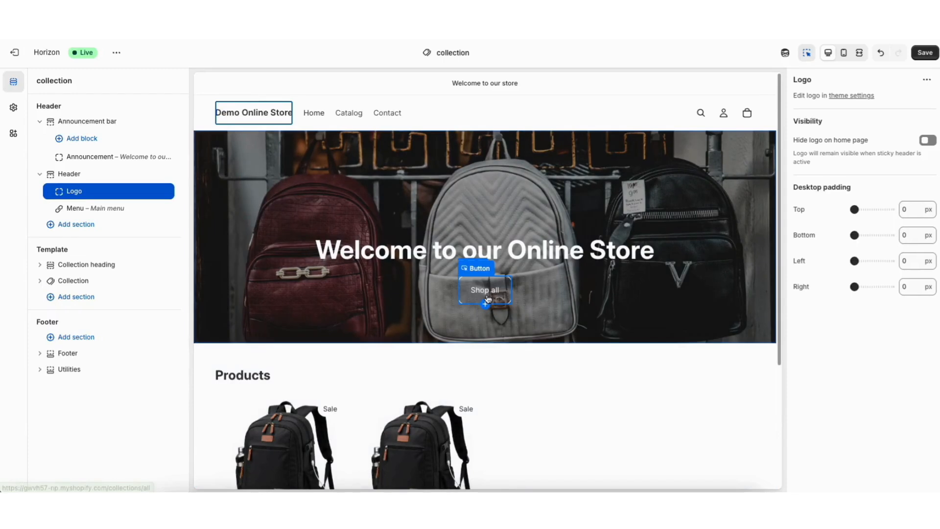
pyautogui.click(487, 297)
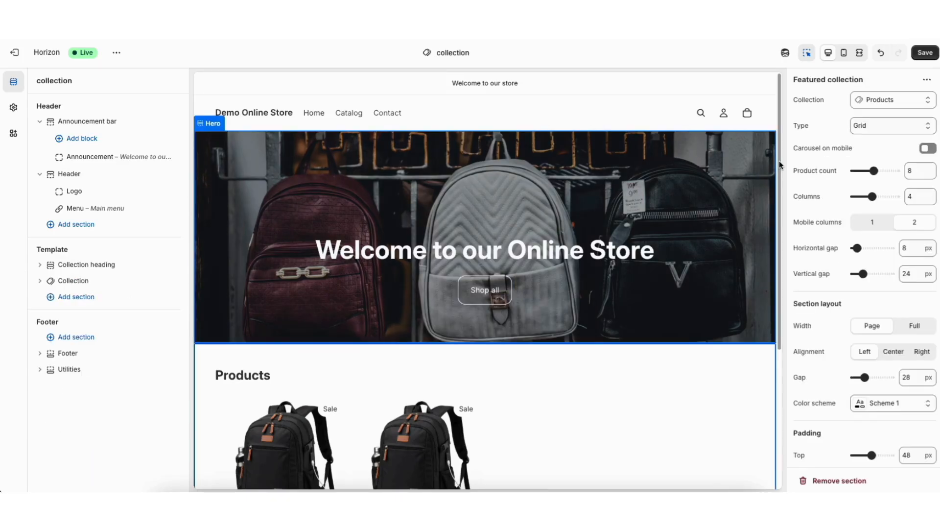
# - Add a "Slideshow: Inset" section to the template below the Products section
pyautogui.moveTo(779, 169); pyautogui.dragTo(761, 266)
pyautogui.scroll(-2, 761, 266)
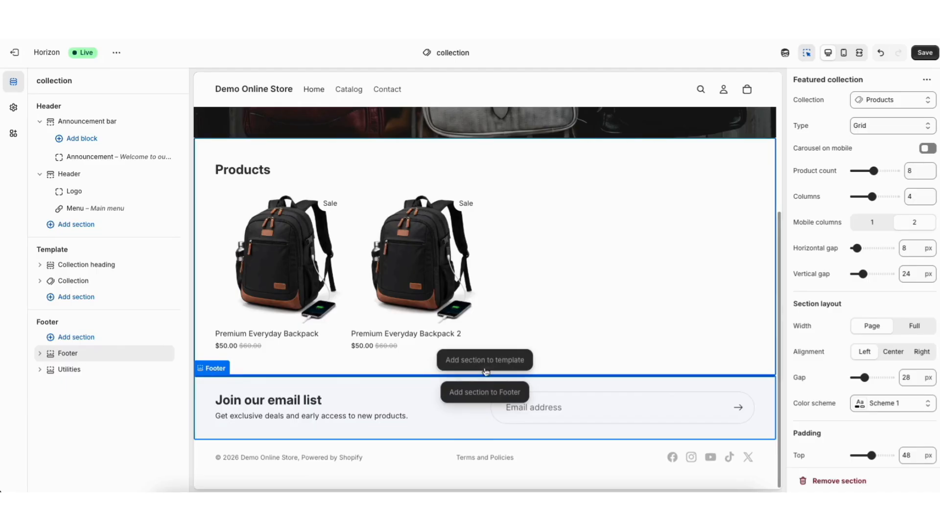
pyautogui.click(485, 360)
pyautogui.scroll(-5, 420, 219)
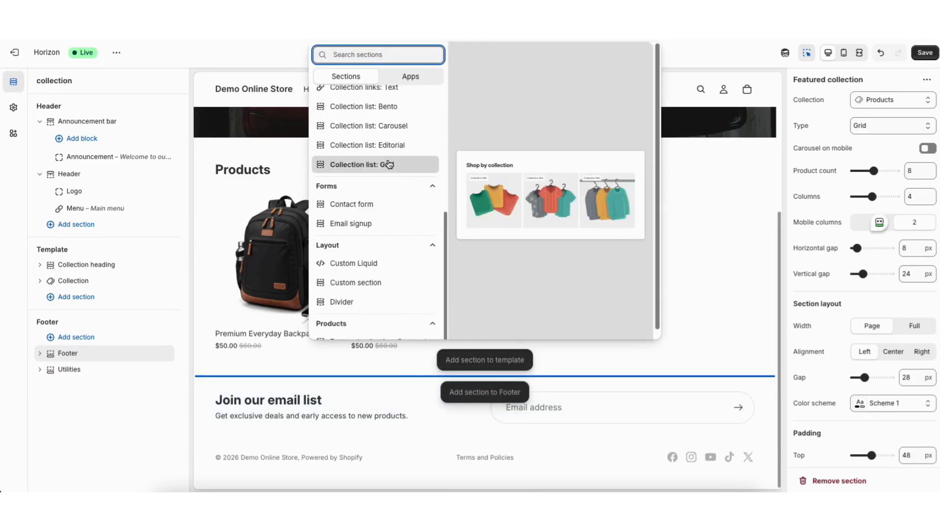
pyautogui.scroll(4, 367, 212)
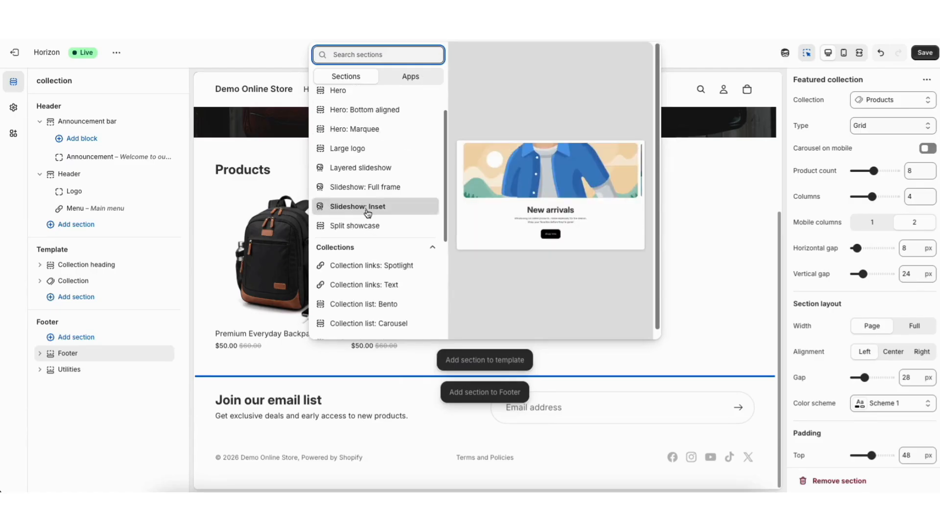
pyautogui.click(368, 212)
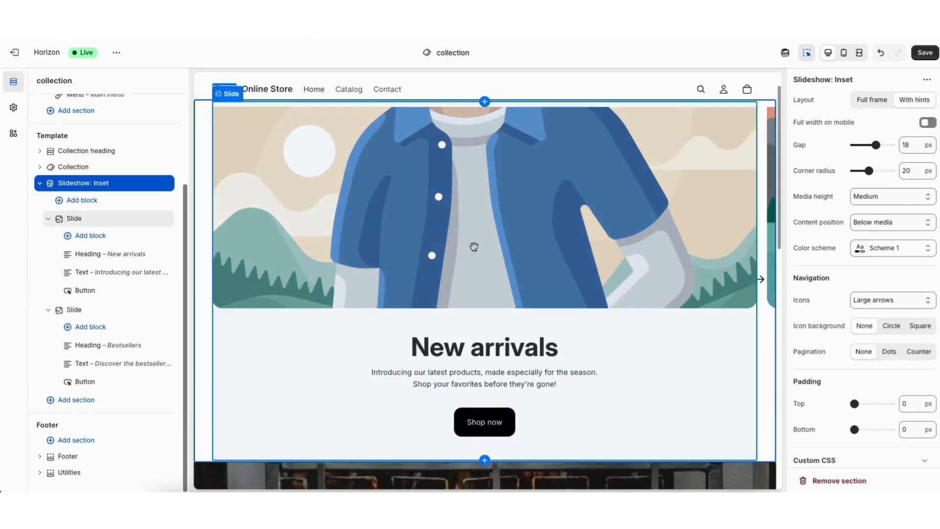
# - Hide the header's logo on the home page and show it again
pyautogui.click(250, 87)
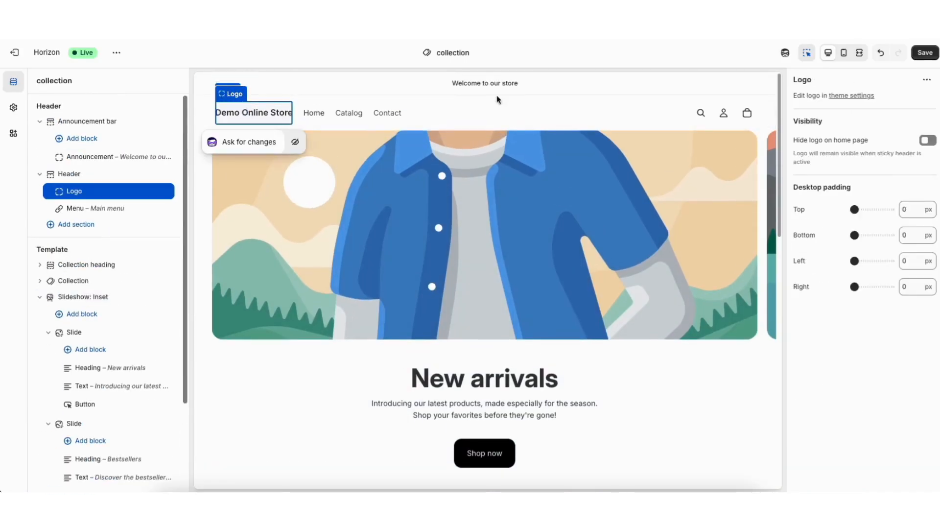
pyautogui.click(927, 141)
pyautogui.click(926, 141)
# - Open the theme settings and examine the logo and favicon, Colors, Typography and Buttons options
pyautogui.click(840, 96)
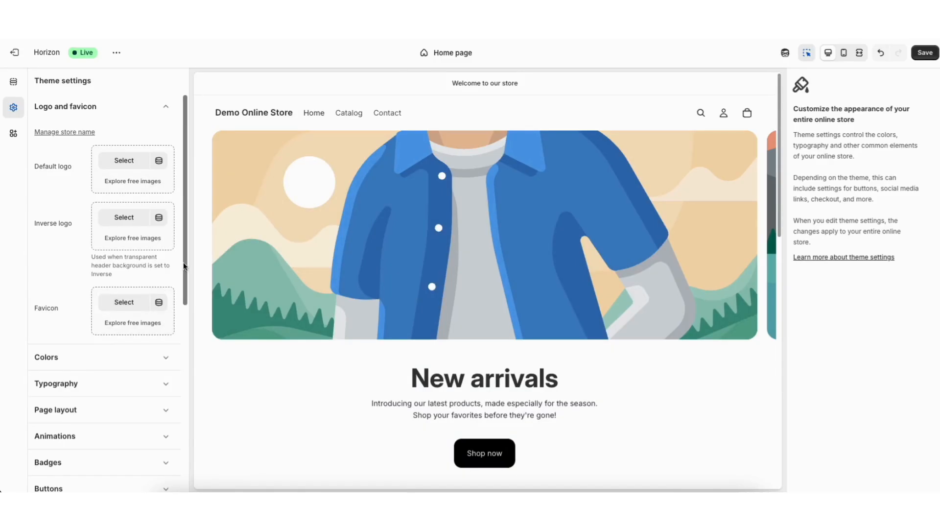
pyautogui.moveTo(184, 257); pyautogui.dragTo(187, 344)
pyautogui.click(109, 143)
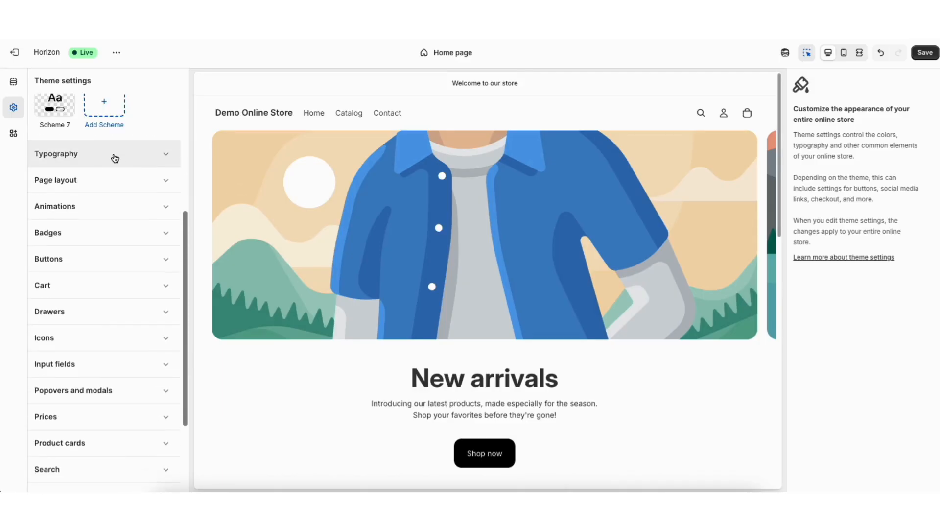
pyautogui.click(113, 155)
pyautogui.moveTo(184, 185); pyautogui.dragTo(116, 387)
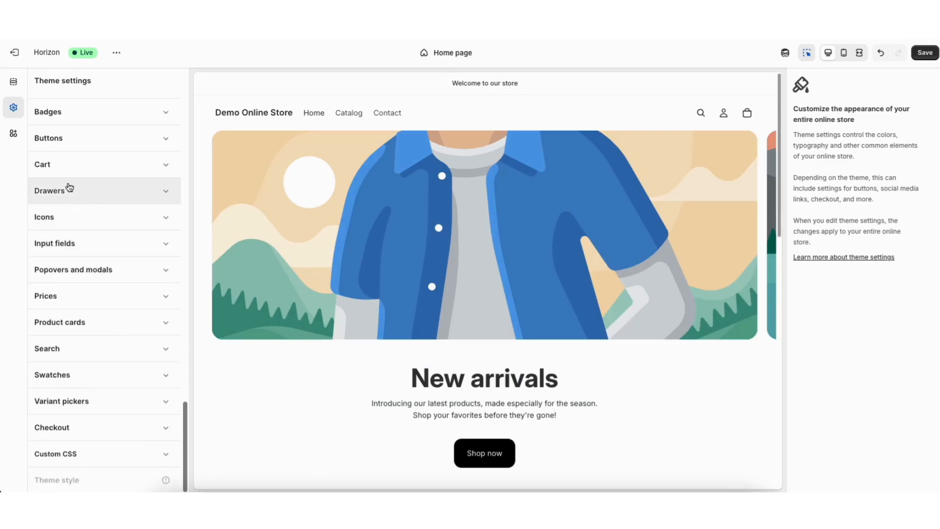
pyautogui.click(66, 142)
pyautogui.moveTo(184, 239); pyautogui.dragTo(188, 449)
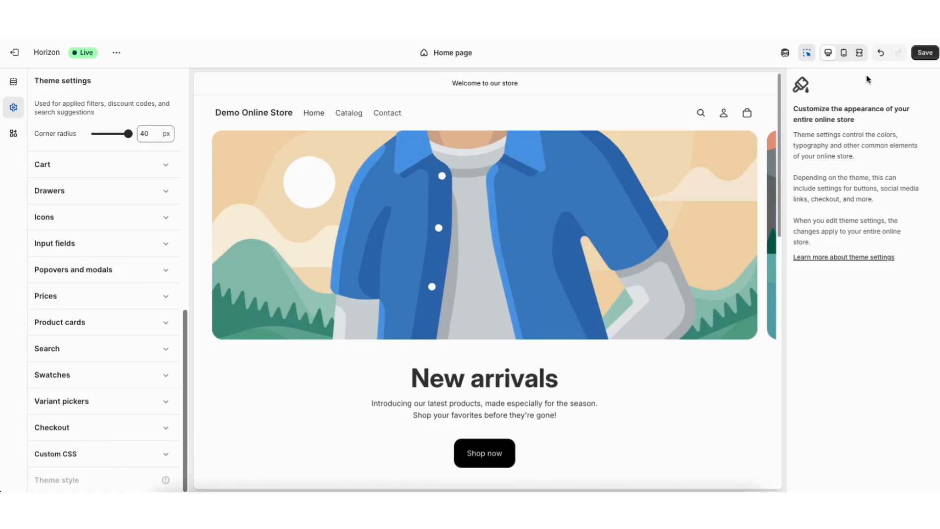
# - Undo and redo the last theme change, and check the home page preview in mobile and desktop views
pyautogui.click(880, 54)
pyautogui.click(898, 54)
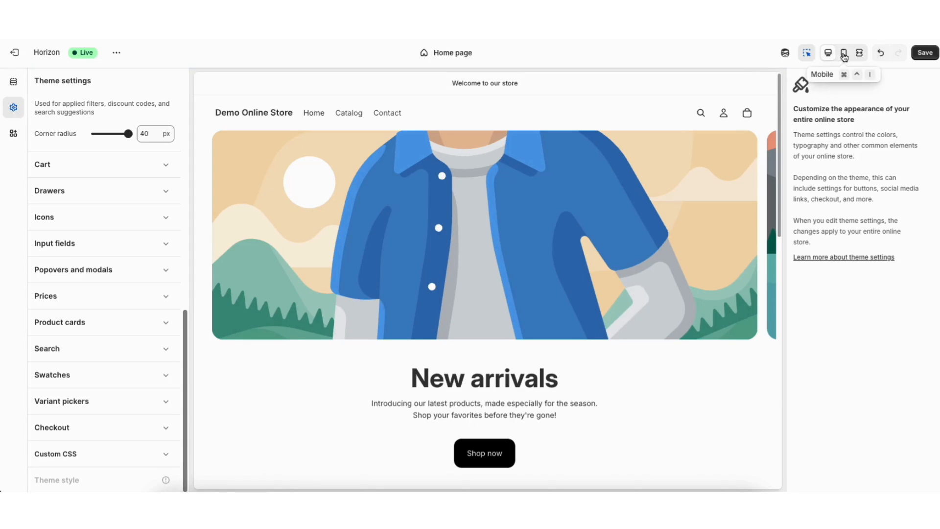
pyautogui.click(844, 54)
pyautogui.click(827, 53)
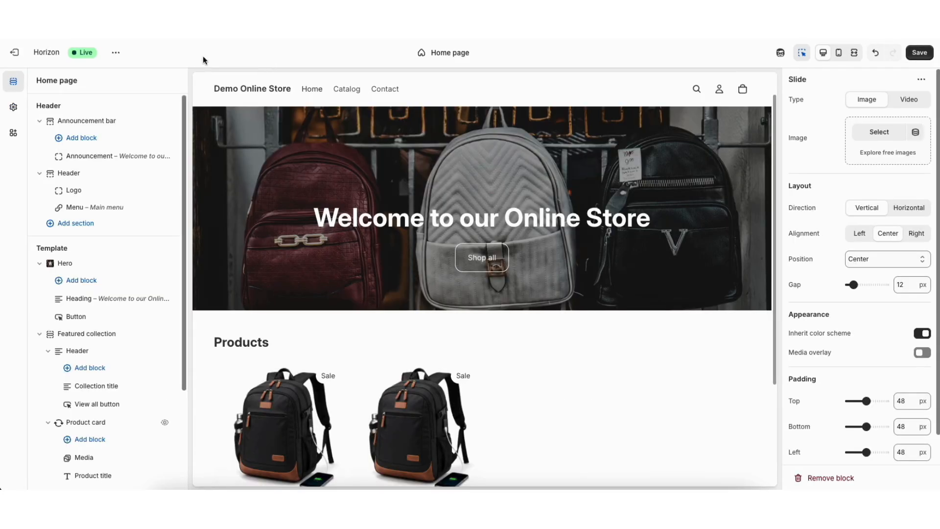
# - Leave the theme editor, discarding the unsaved changes, and open the store's list of navigation menus
pyautogui.click(29, 53)
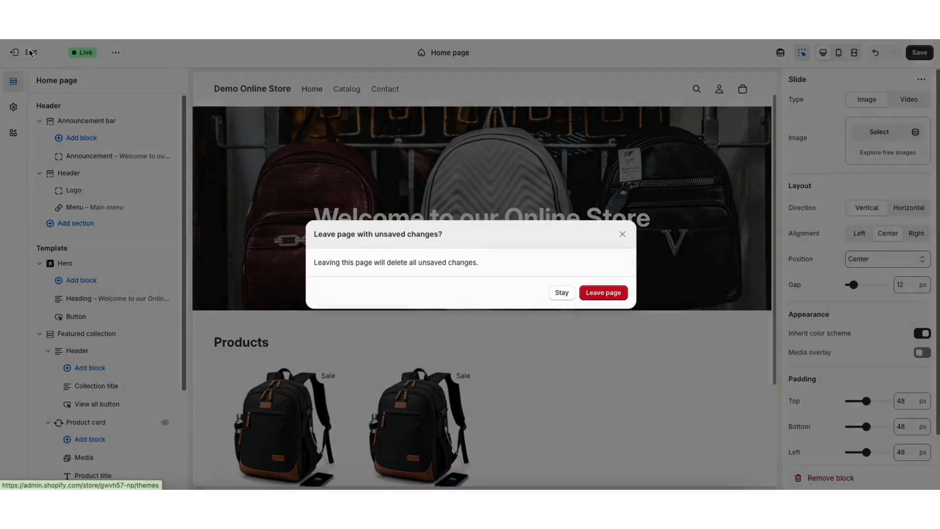
pyautogui.click(603, 292)
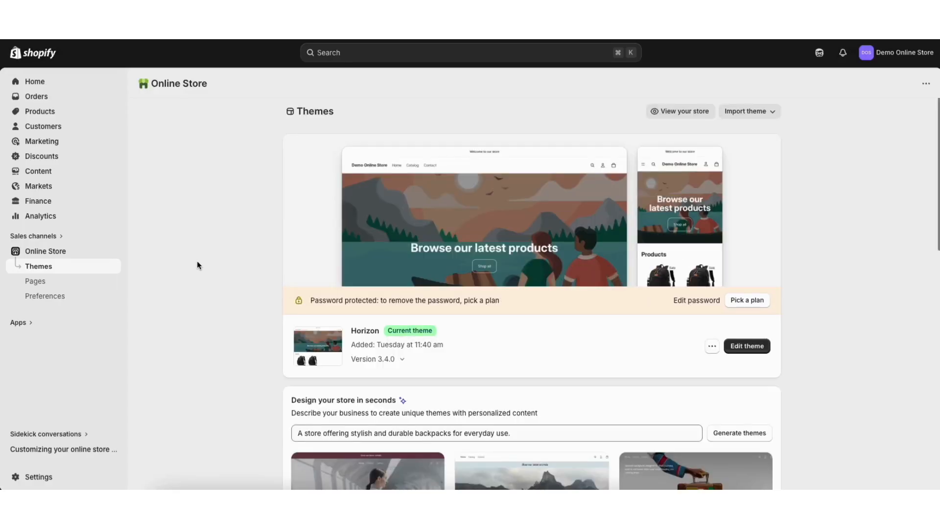
pyautogui.click(50, 172)
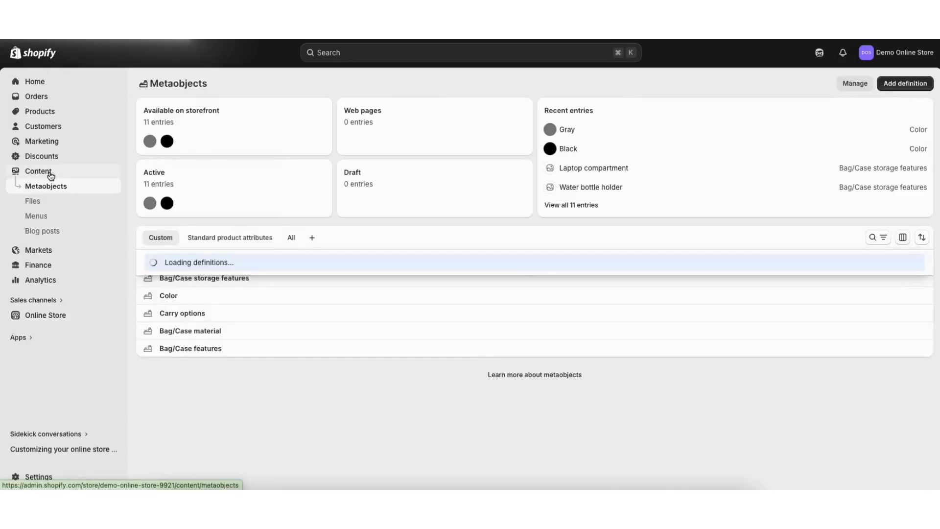
pyautogui.click(38, 216)
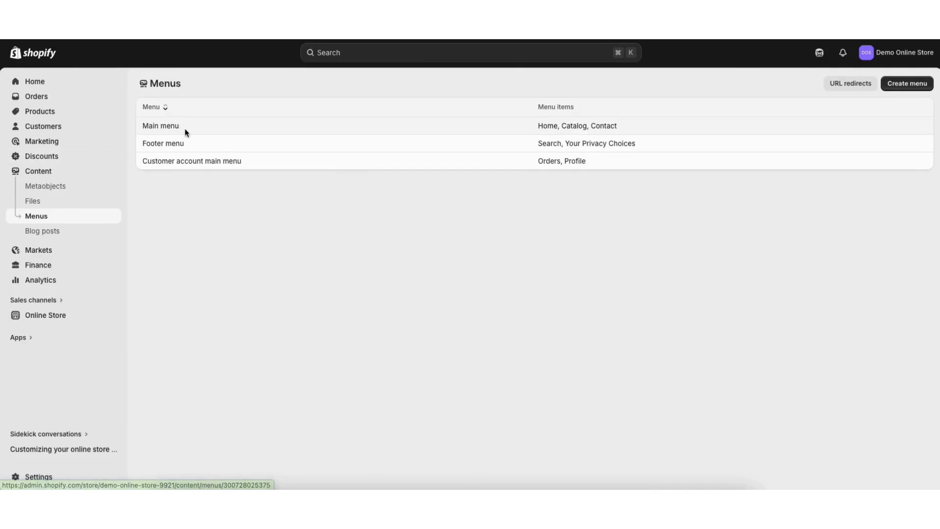
pyautogui.click(213, 127)
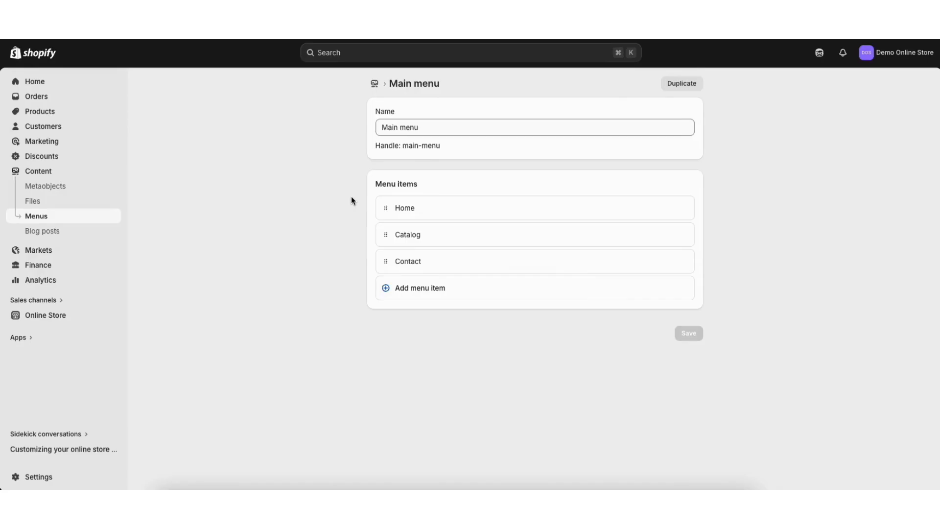
pyautogui.click(417, 288)
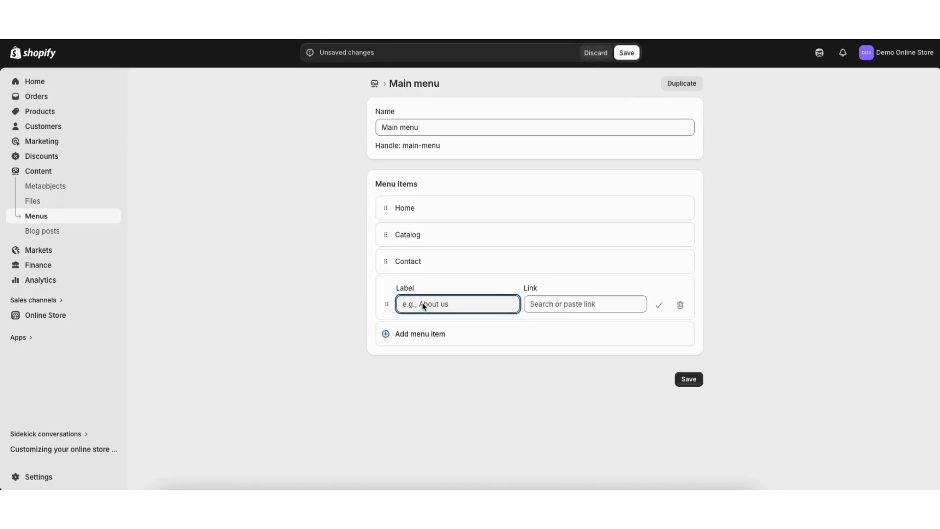
pyautogui.write('Demo')
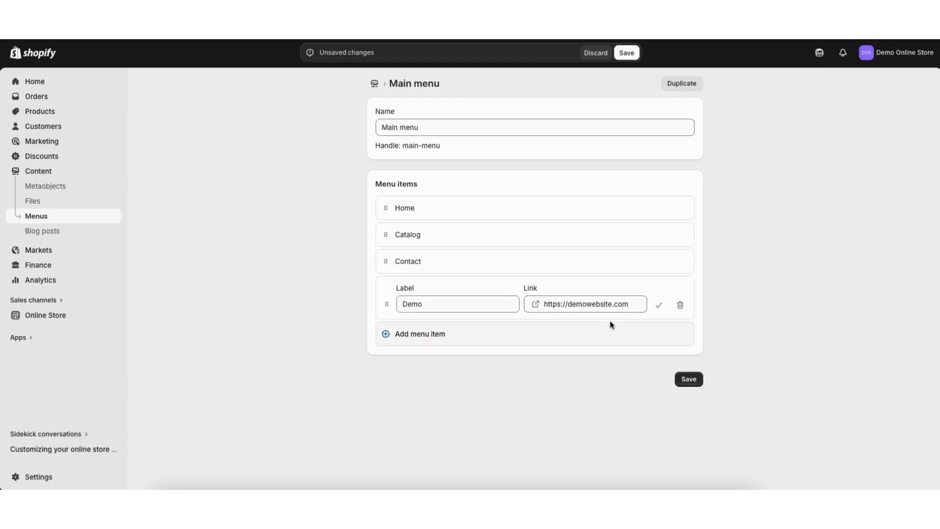
pyautogui.click(611, 323)
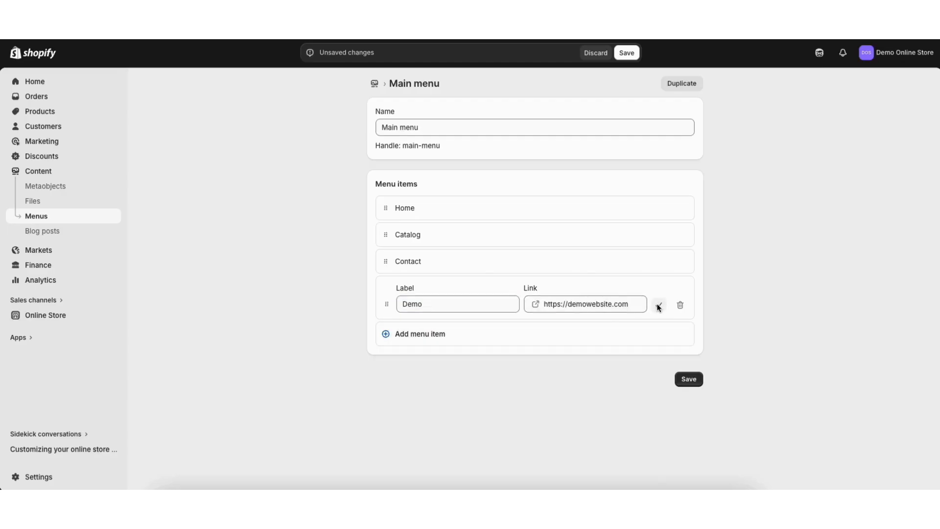
pyautogui.click(659, 306)
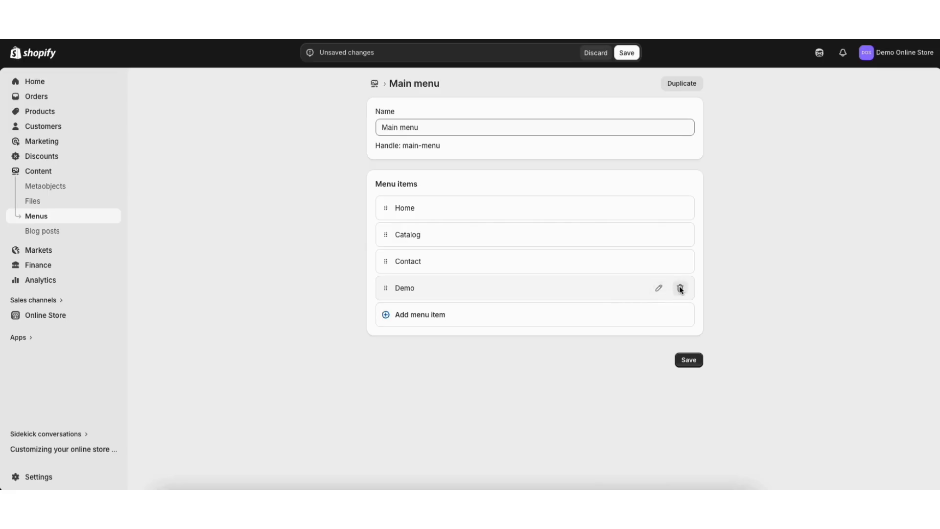
# - Save the changes made to the Main menu
pyautogui.moveTo(385, 288)
pyautogui.mouseDown()
pyautogui.moveTo(388, 264)
pyautogui.moveTo(388, 301)
pyautogui.mouseUp()
pyautogui.click(687, 361)
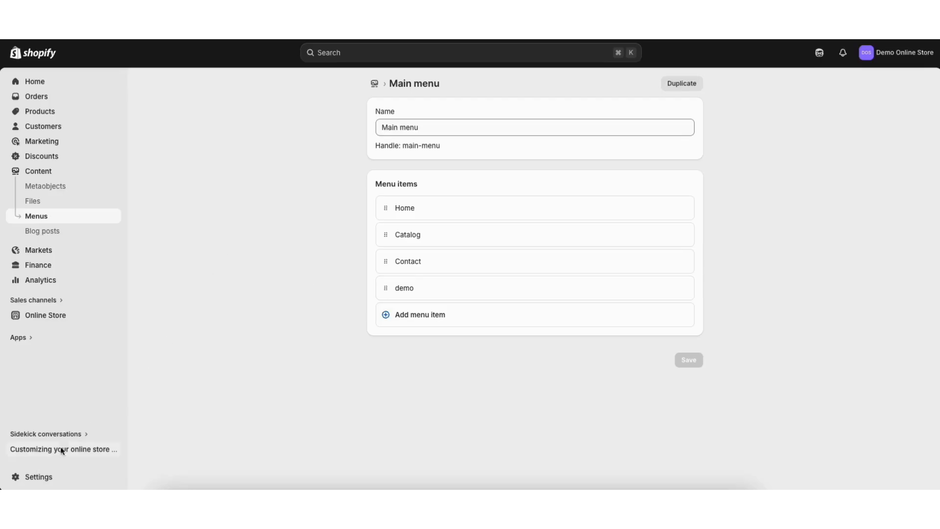
# - Start the Shopify Payments account setup from the payment settings as an individual and fill in the owner's first name
pyautogui.click(35, 474)
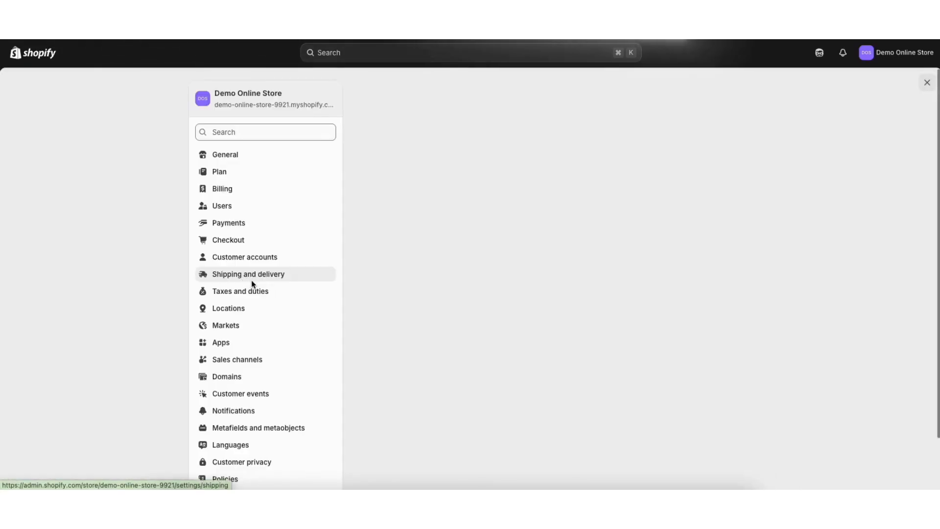
pyautogui.click(235, 226)
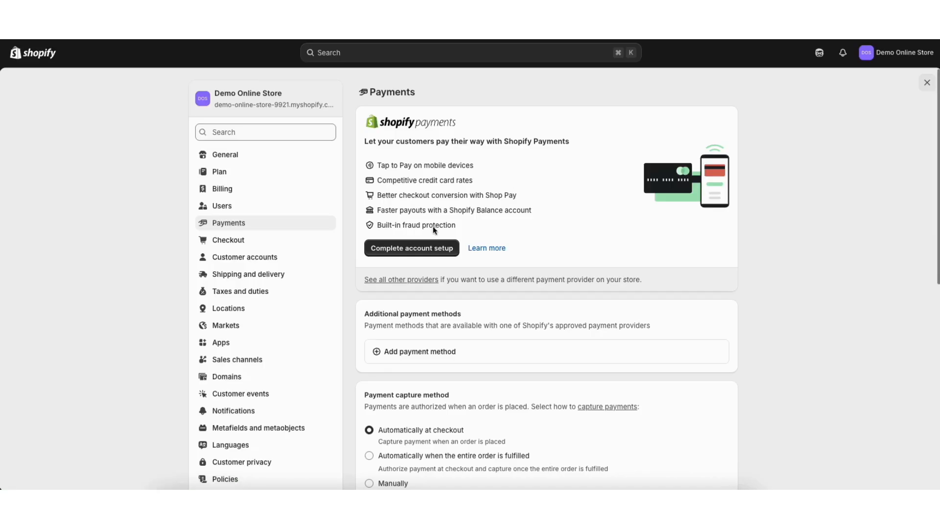
pyautogui.click(410, 252)
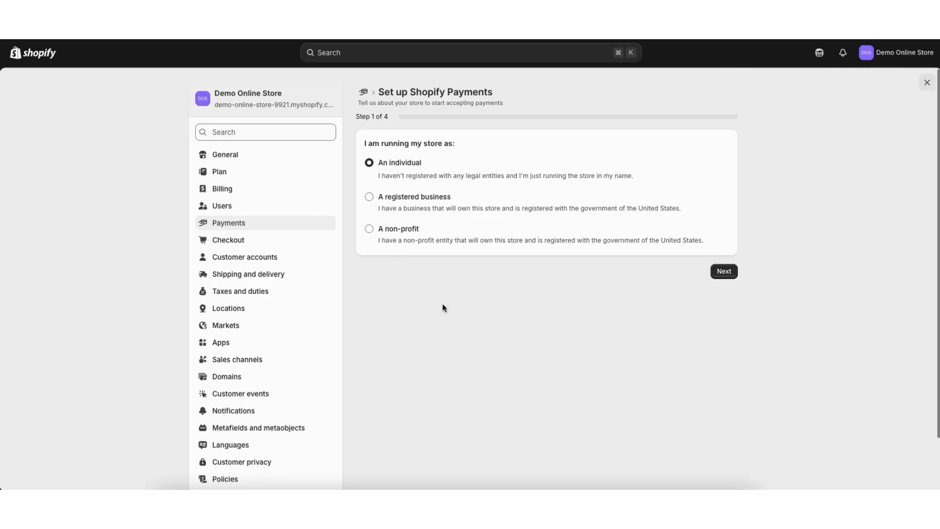
pyautogui.click(720, 272)
pyautogui.click(404, 191)
pyautogui.write('Bryan')
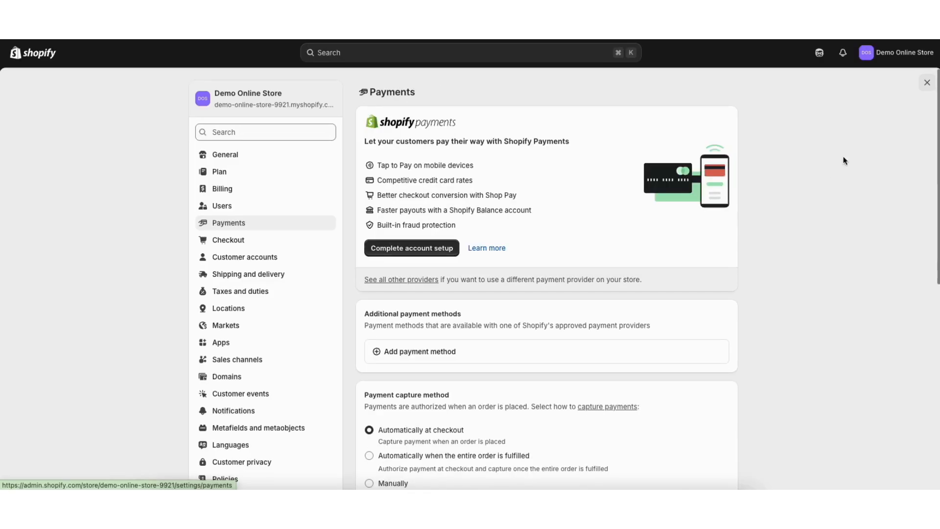
# - Examine the store's payment settings and the list of third-party payment providers
pyautogui.scroll(-1, 938, 110)
pyautogui.moveTo(938, 111); pyautogui.dragTo(930, 143)
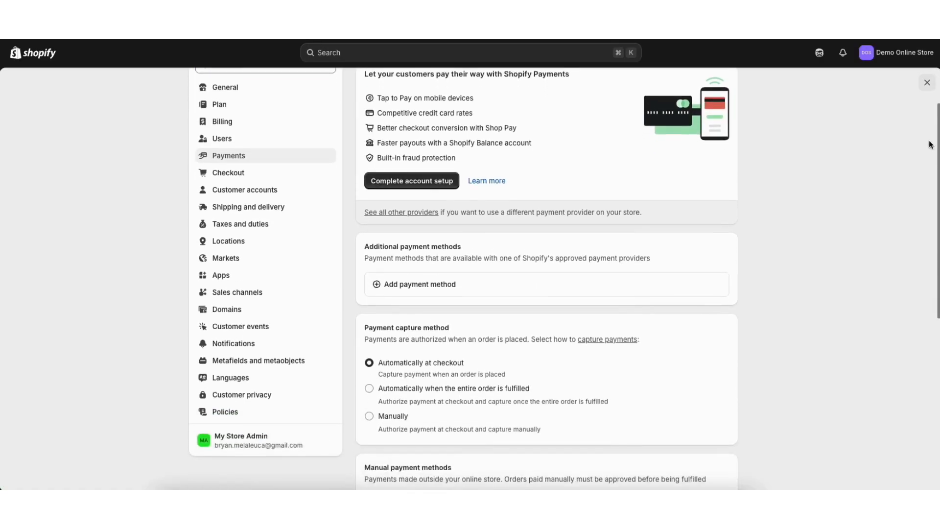
pyautogui.click(401, 210)
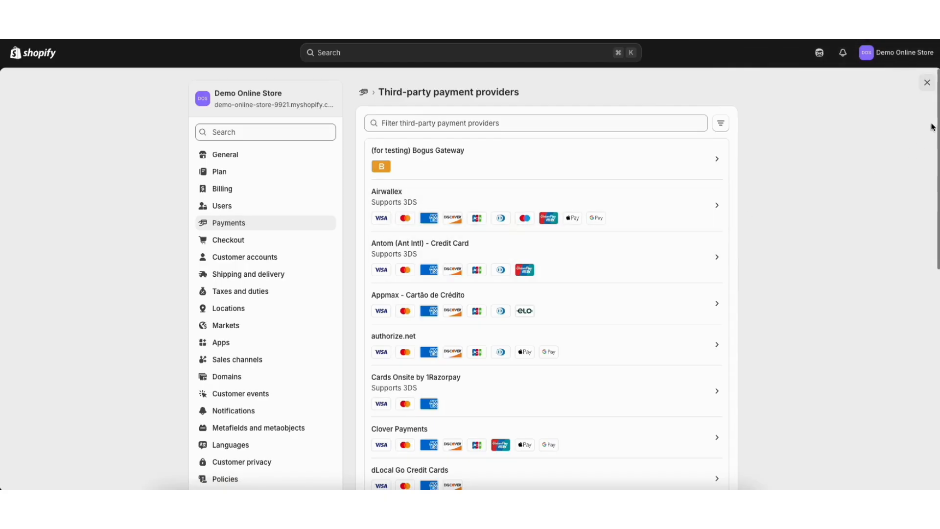
pyautogui.moveTo(936, 125); pyautogui.dragTo(854, 120)
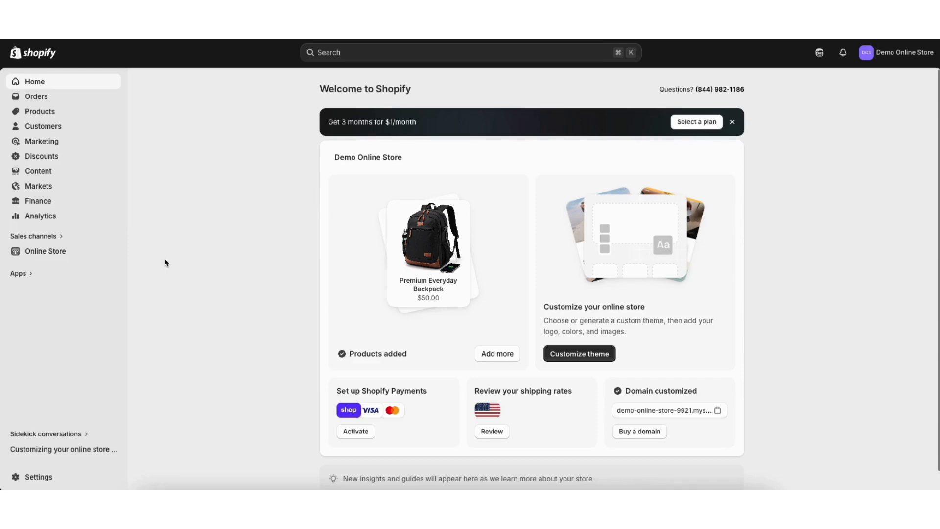
# - Open the general shipping rates in the shipping and delivery settings and examine the zones and rates of the General profile
pyautogui.click(36, 477)
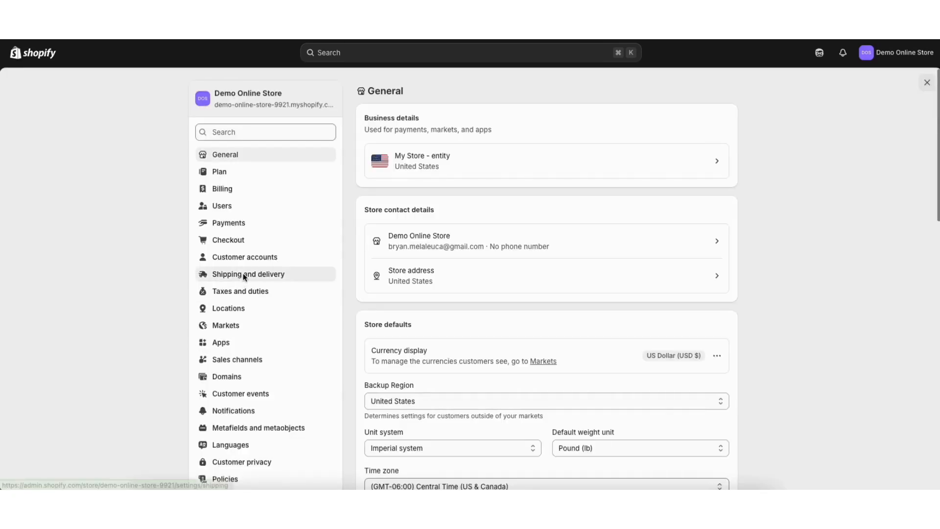
pyautogui.click(244, 276)
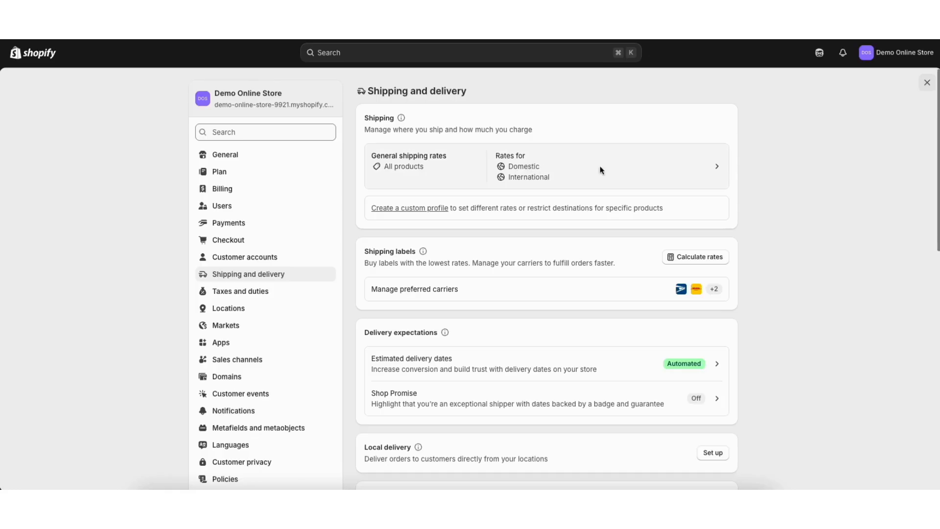
pyautogui.click(644, 169)
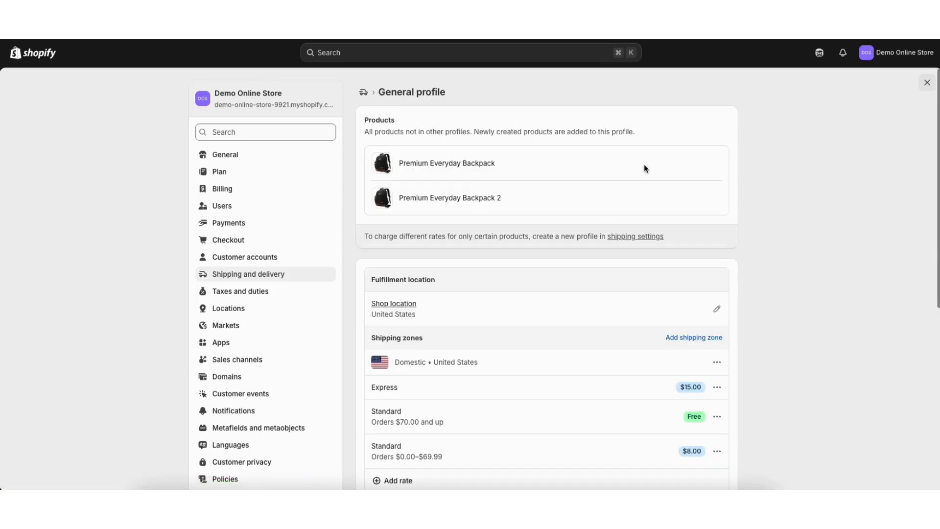
pyautogui.scroll(-2, 935, 163)
pyautogui.moveTo(935, 164); pyautogui.dragTo(935, 209)
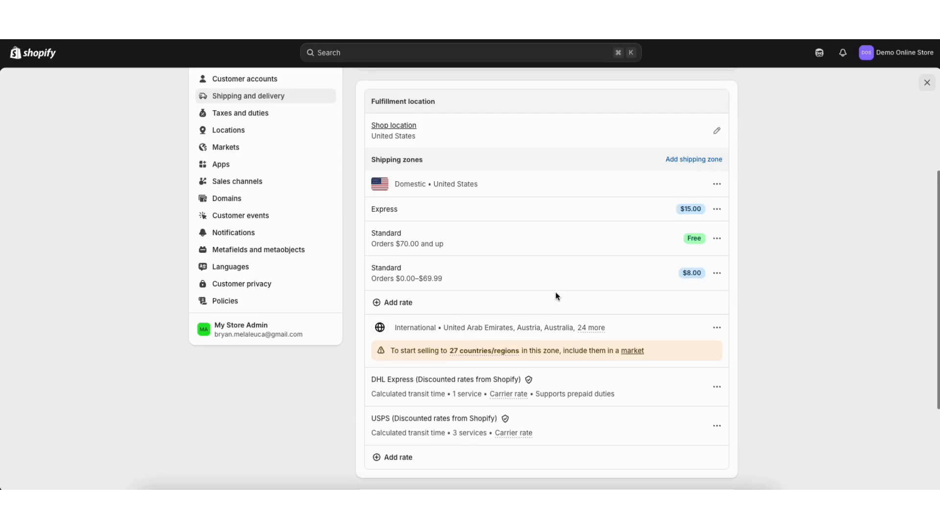
pyautogui.scroll(-1, 441, 294)
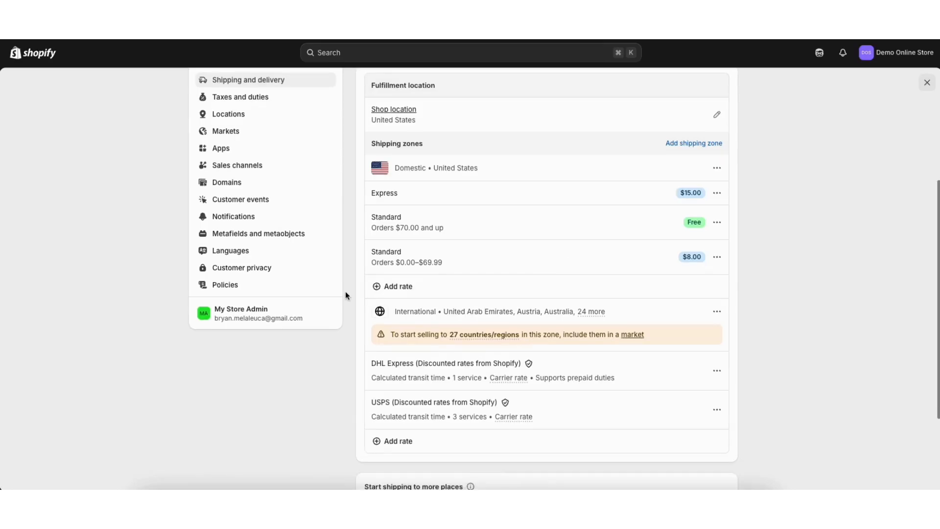
# - Add a free flat Express (1 to 2 business days) rate to the Domestic shipping zone and save the General profile
pyautogui.click(404, 286)
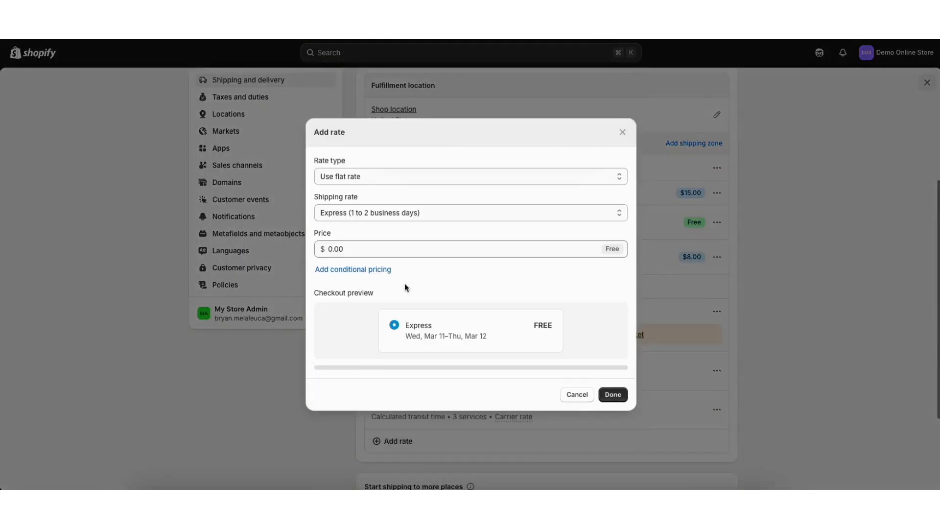
pyautogui.click(371, 175)
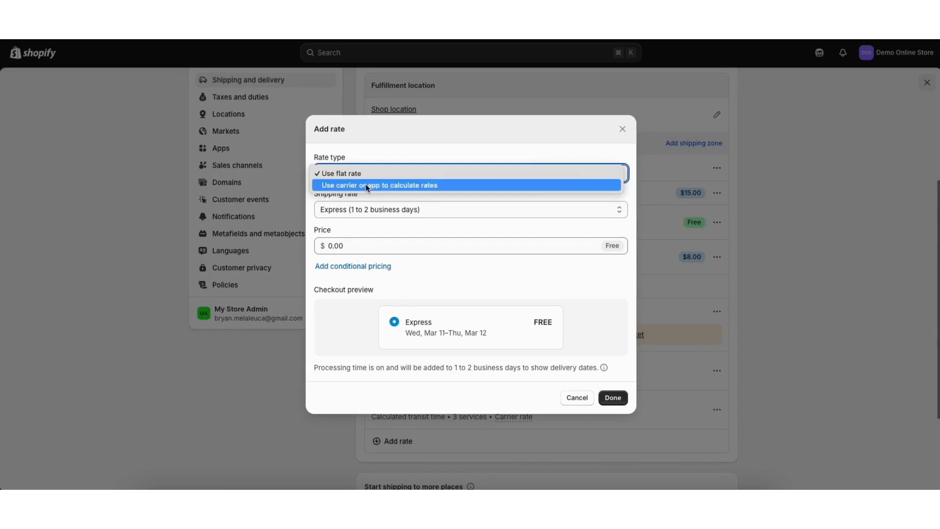
pyautogui.click(367, 172)
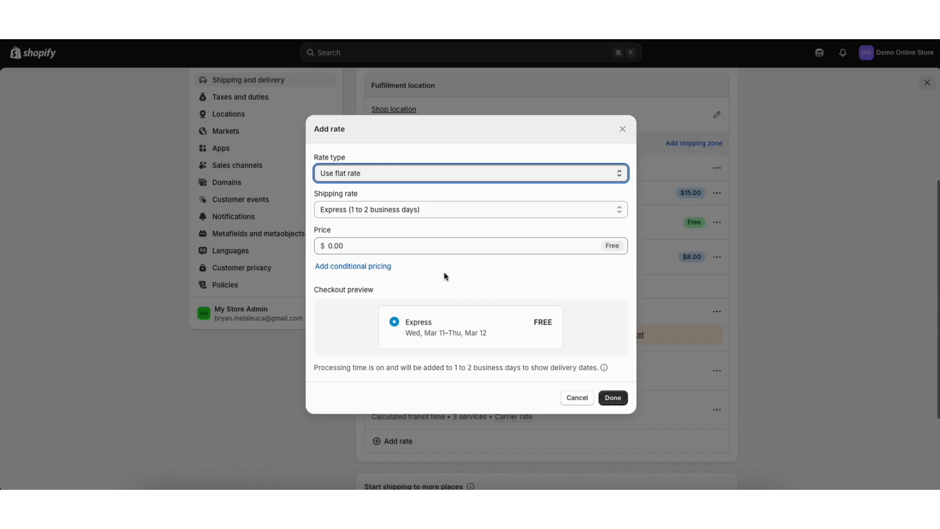
pyautogui.click(399, 175)
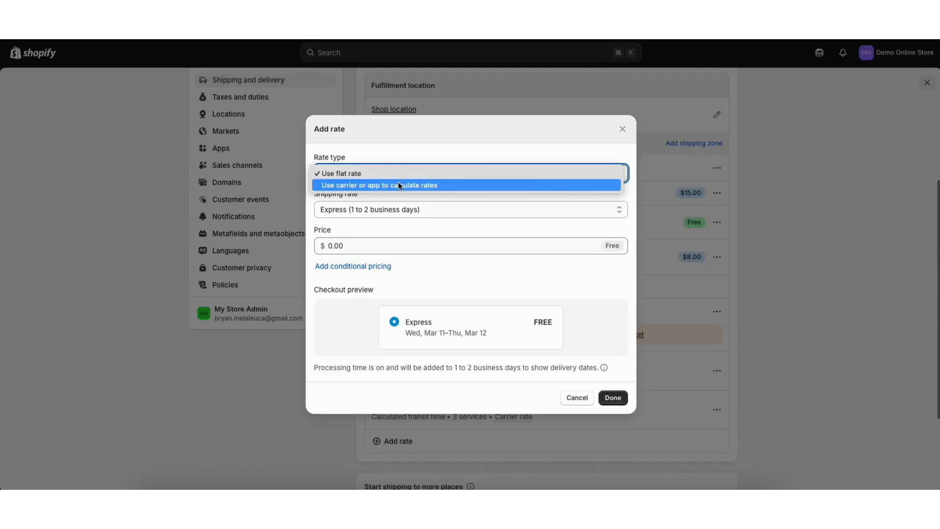
pyautogui.click(529, 288)
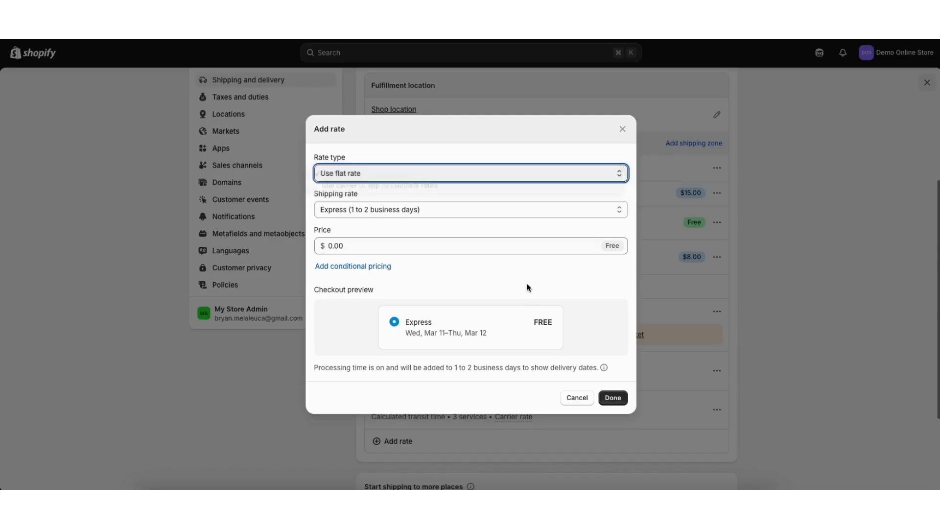
pyautogui.click(611, 398)
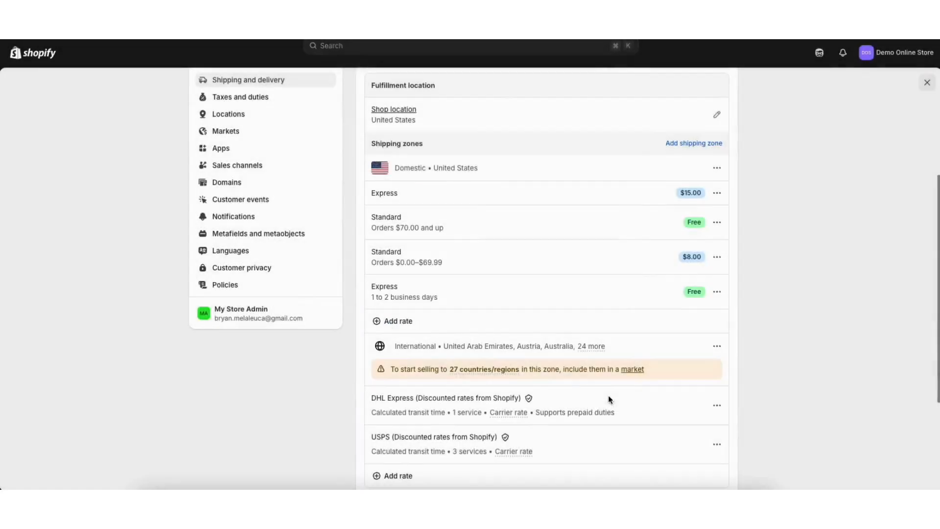
pyautogui.click(627, 53)
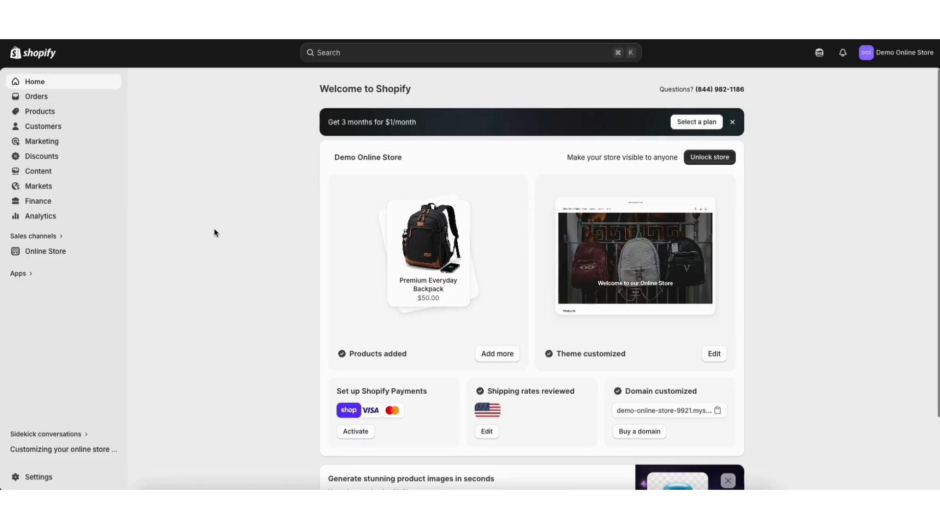
# - View the live online store and look over its home page banner, products and email signup section
pyautogui.click(113, 251)
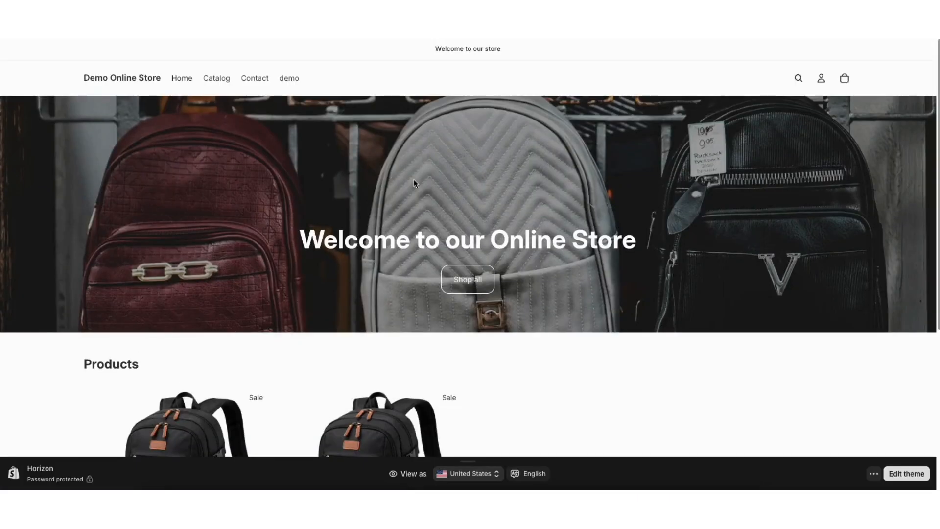
pyautogui.moveTo(938, 69); pyautogui.dragTo(923, 233)
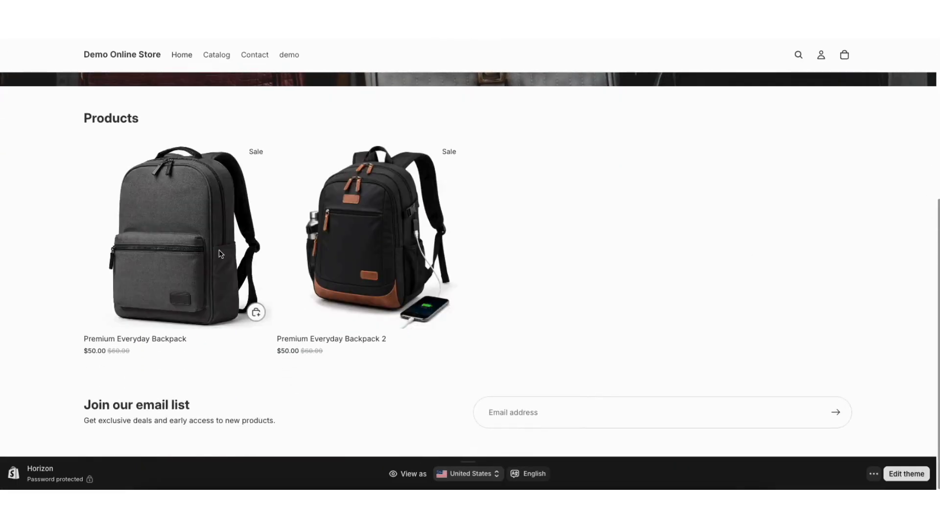
pyautogui.moveTo(937, 219); pyautogui.dragTo(935, 167)
# - Add one Premium Everyday Backpack to the cart from its product page and open the cart
pyautogui.click(161, 295)
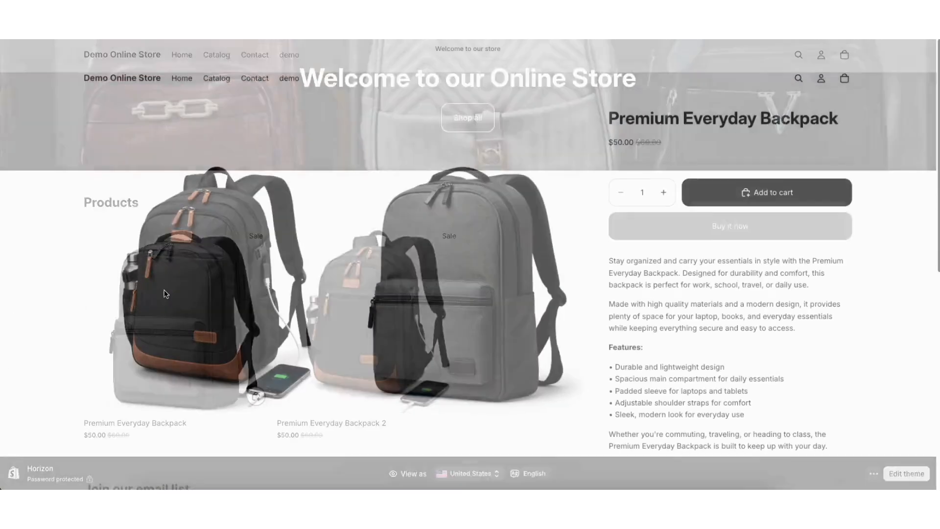
pyautogui.click(783, 192)
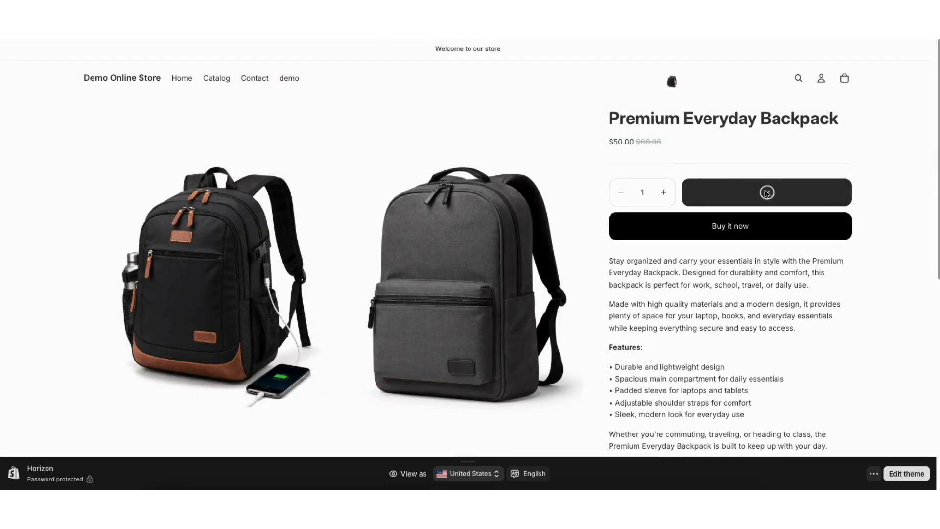
pyautogui.click(844, 79)
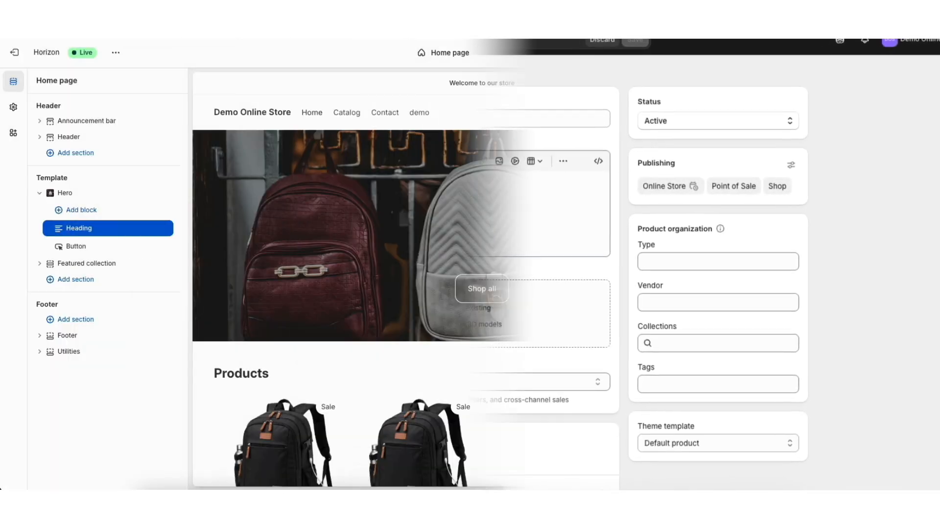
pyautogui.write('ome to o')
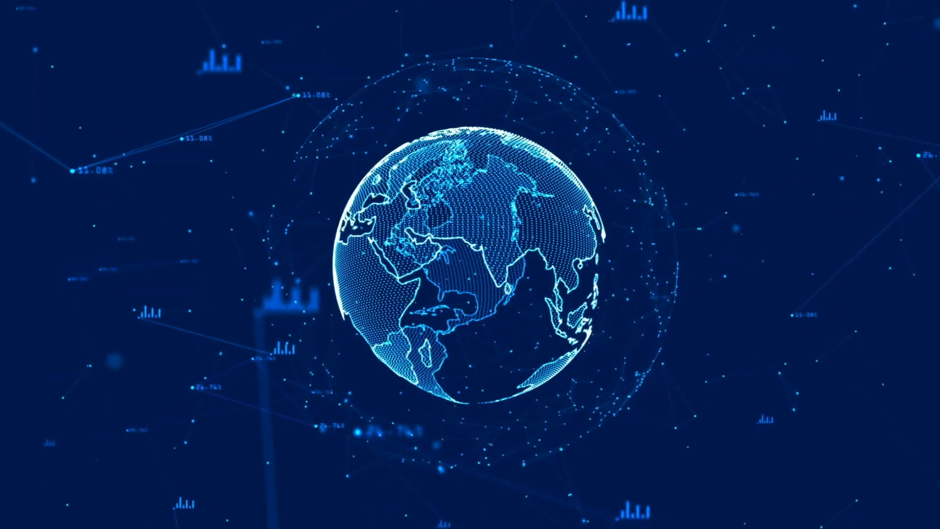